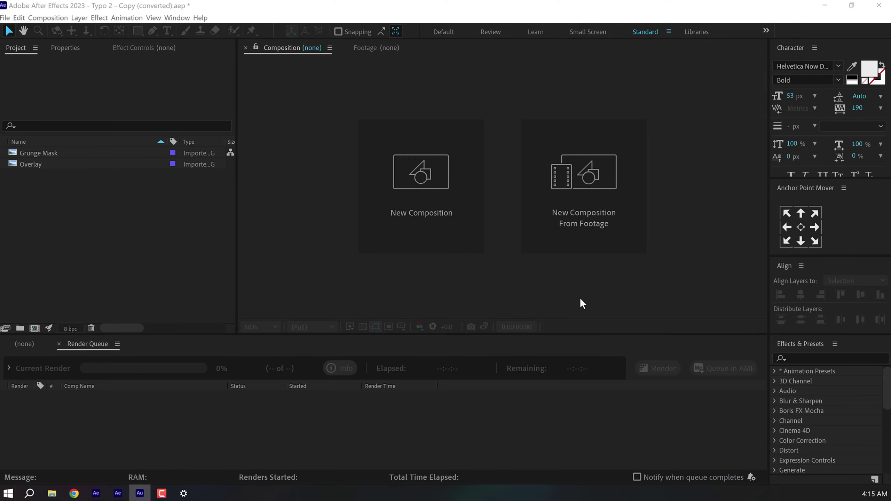
Create a new composition named Render at 1920 x 1080.
click(436, 225)
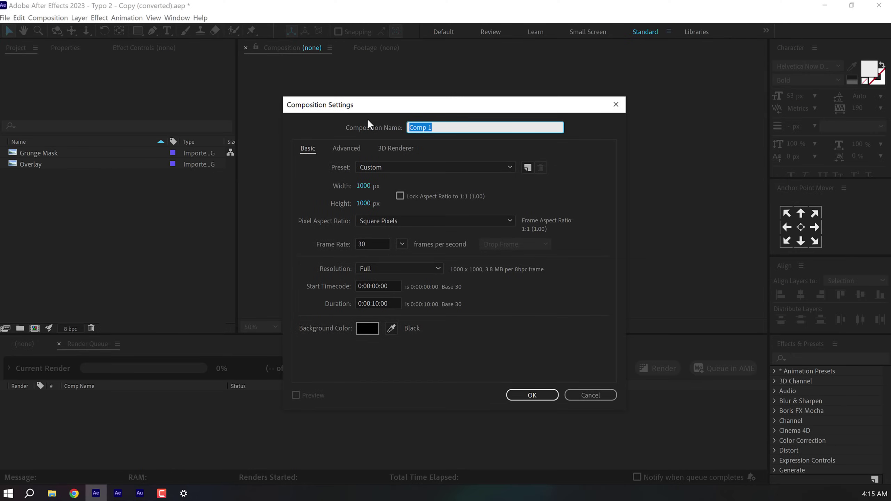
text(Render)
click(365, 187)
text(1920)
click(364, 204)
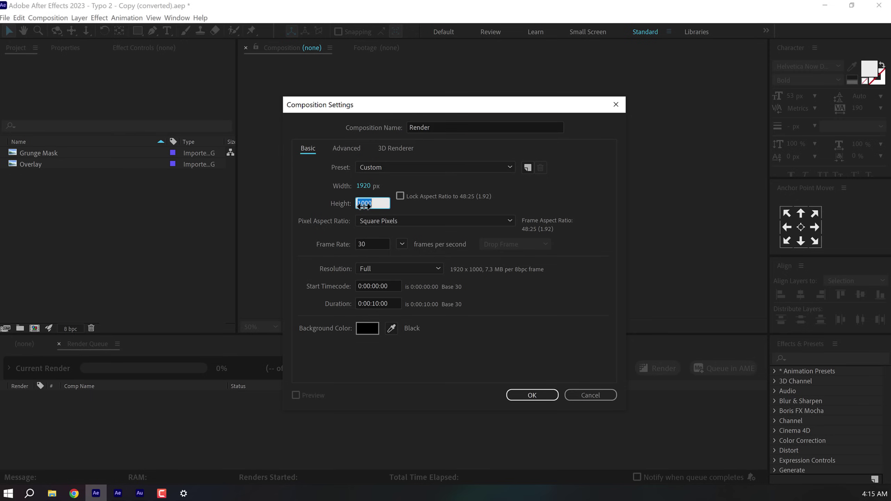
text(1080)
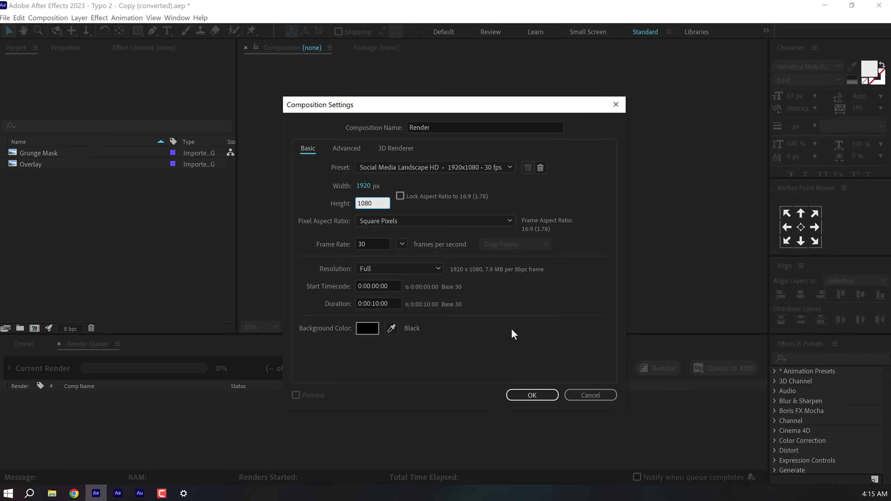
click(521, 395)
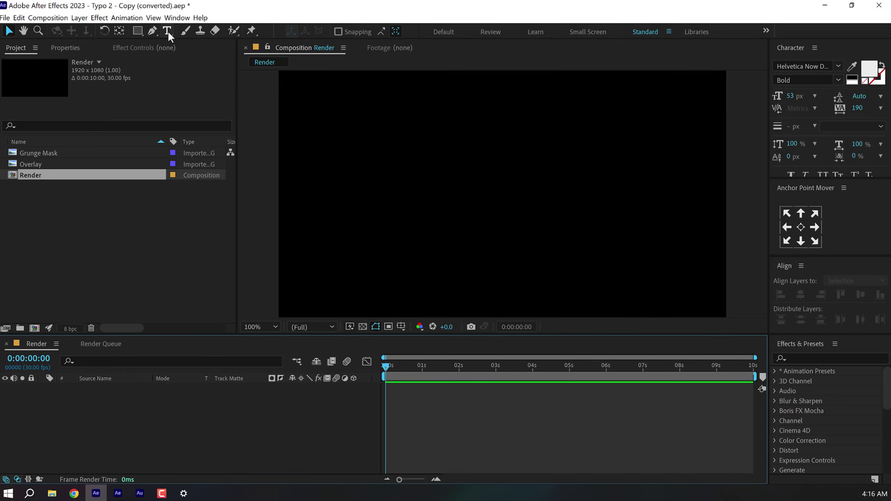
Add a text layer reading 'opener' in the middle of the frame.
click(167, 31)
click(401, 182)
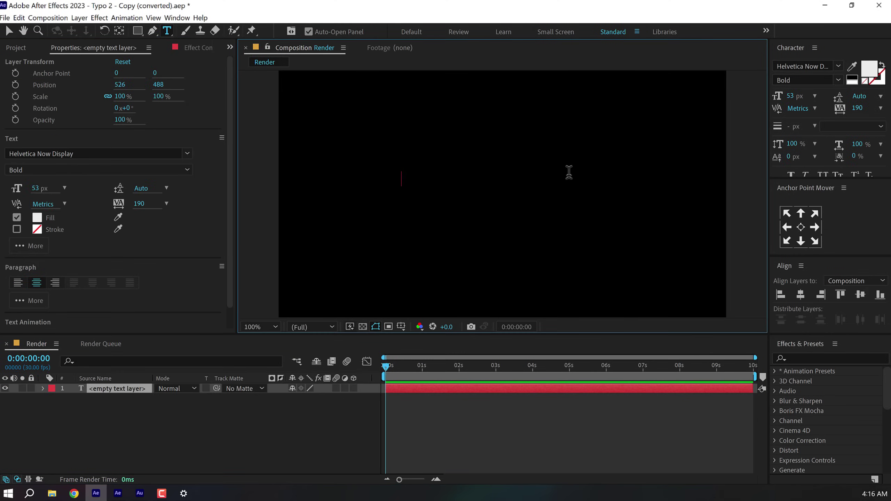
text(o)
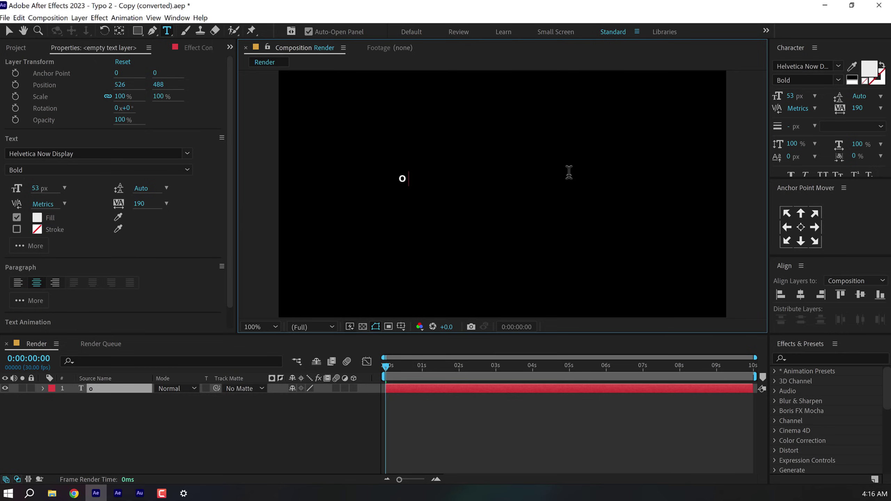
text(pener)
click(14, 31)
Set the text to Gobold, 337 px, with -40 tracking.
click(799, 66)
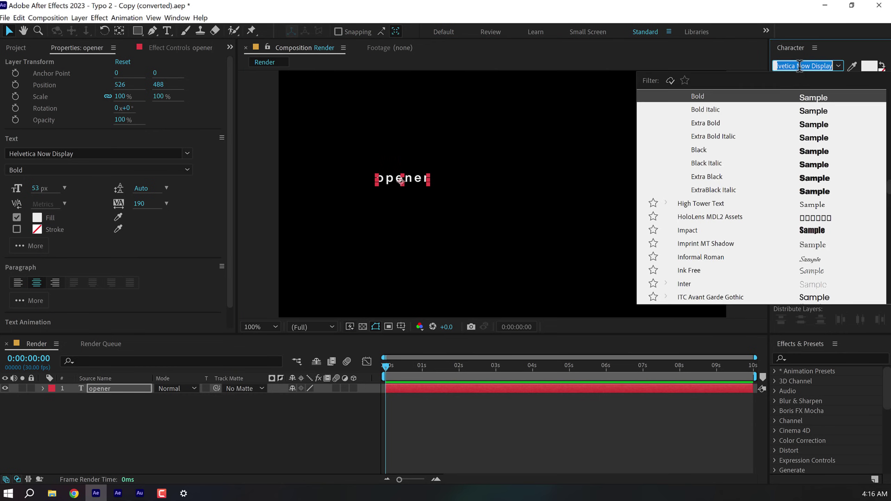
text(gob)
click(716, 95)
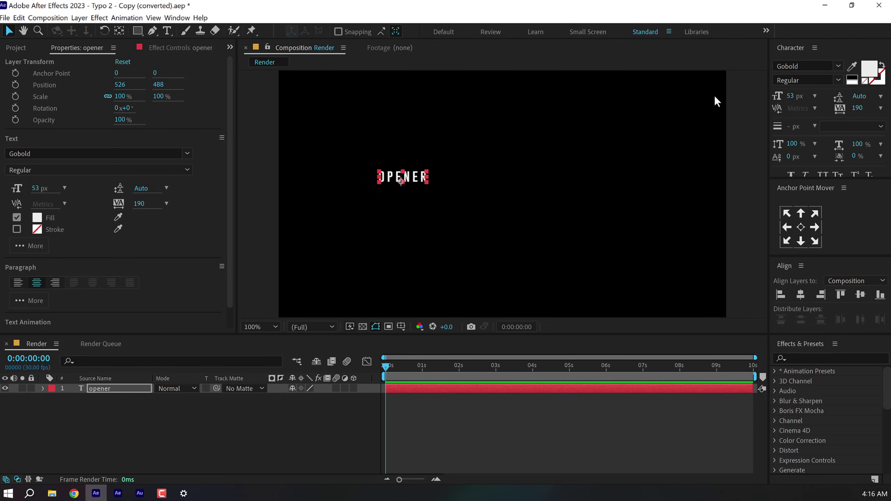
drag(794, 95, 872, 106)
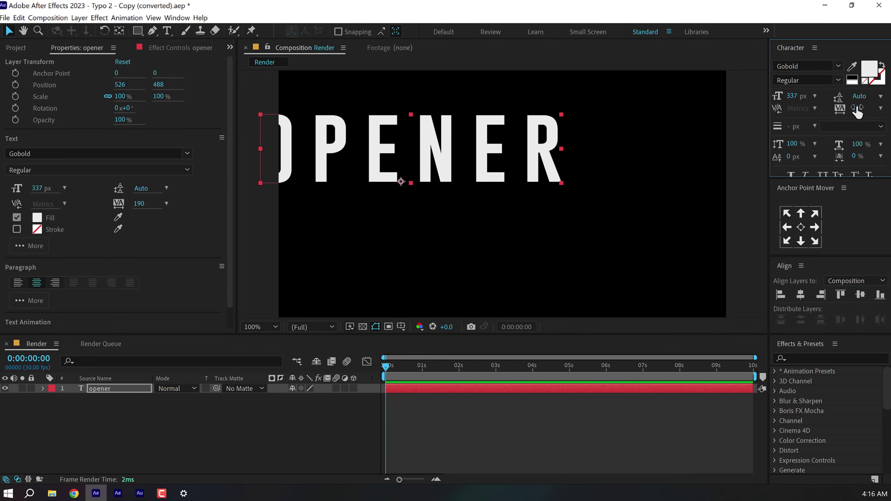
text(-40)
key(Return)
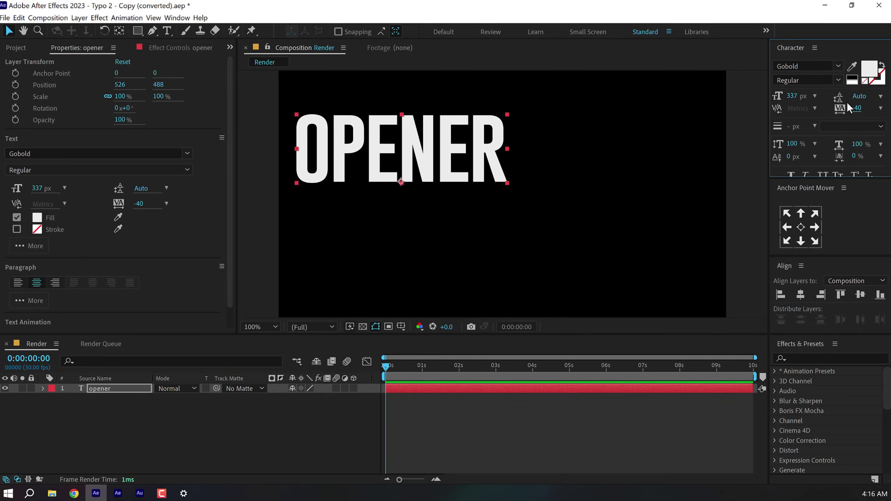
Centre the anchor point and align the text to the comp centre, then scale it up.
drag(513, 192, 590, 223)
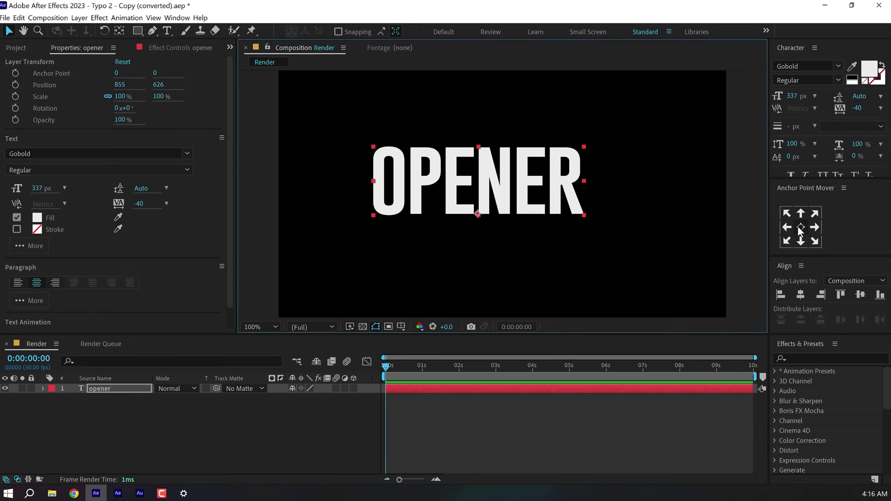
click(801, 227)
click(801, 294)
click(860, 294)
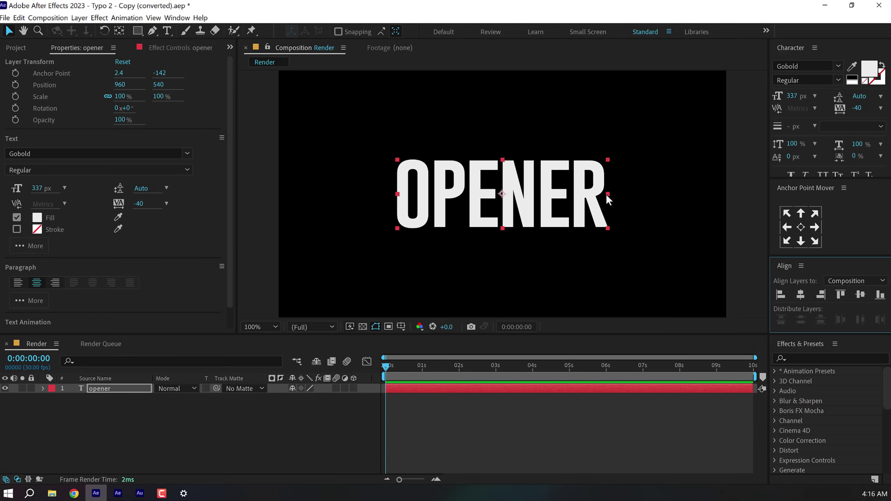
drag(608, 194, 720, 194)
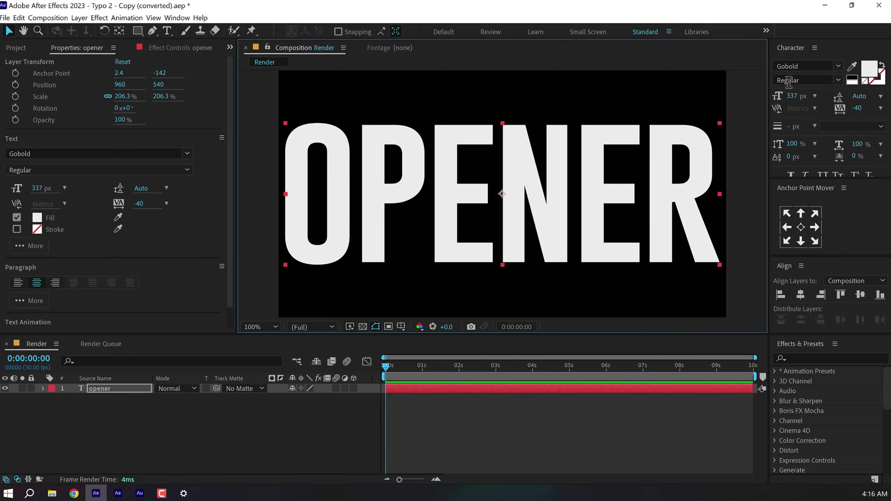
Switch the font to Gobold High Bold and stretch OPENER to fill the frame.
click(809, 66)
text(gobo)
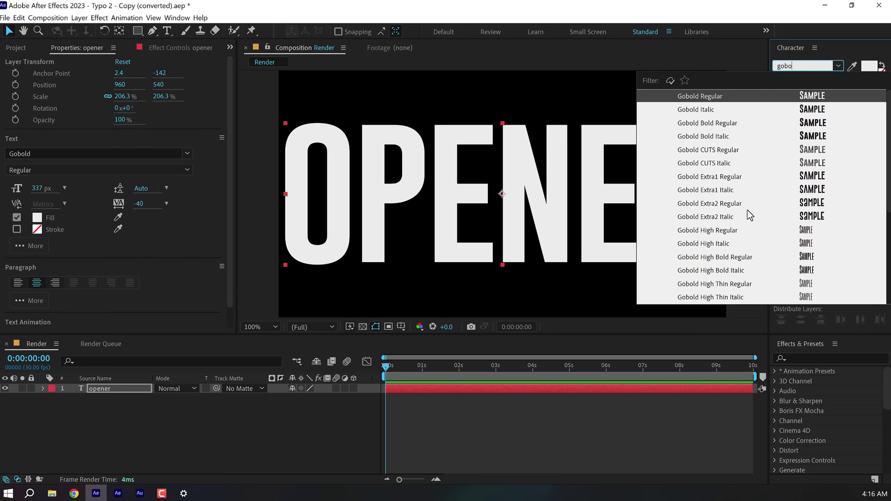
click(725, 258)
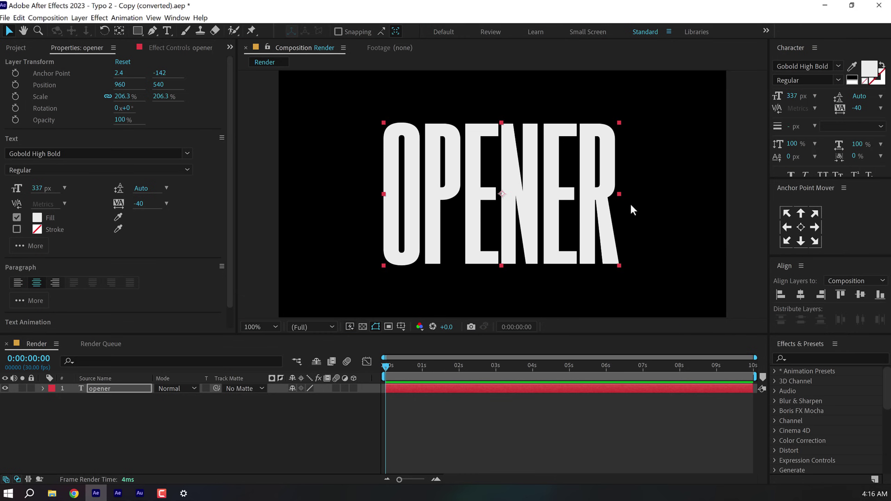
drag(620, 196, 700, 202)
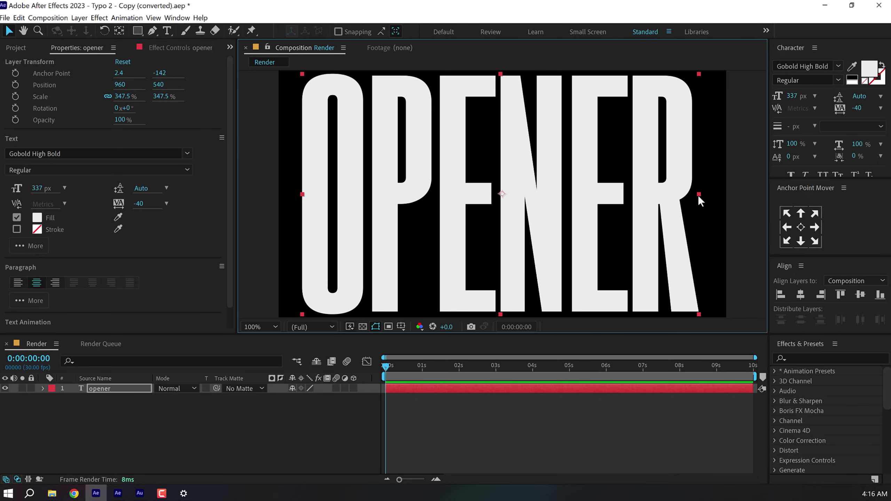
drag(700, 199, 716, 196)
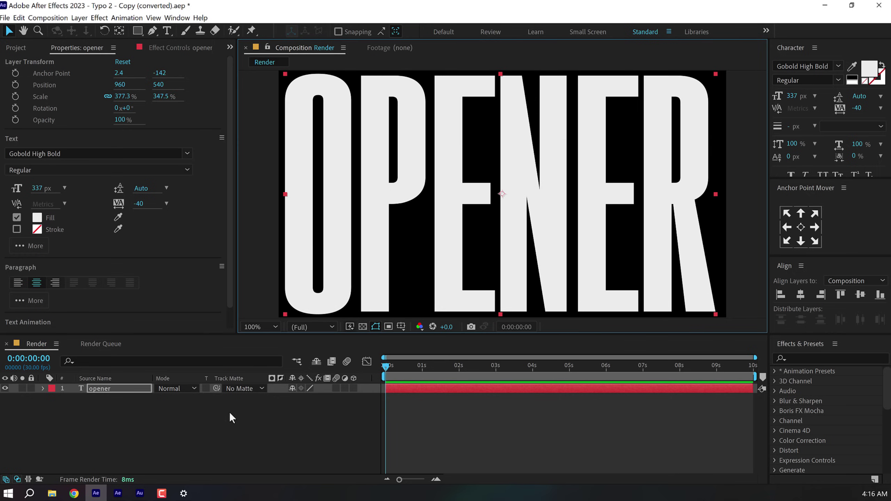
click(230, 425)
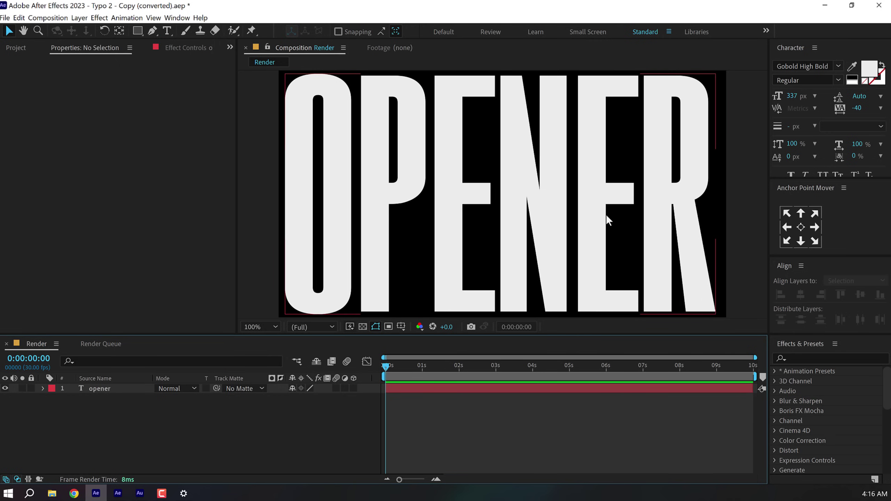
Create a new empty composition named Split.
click(16, 47)
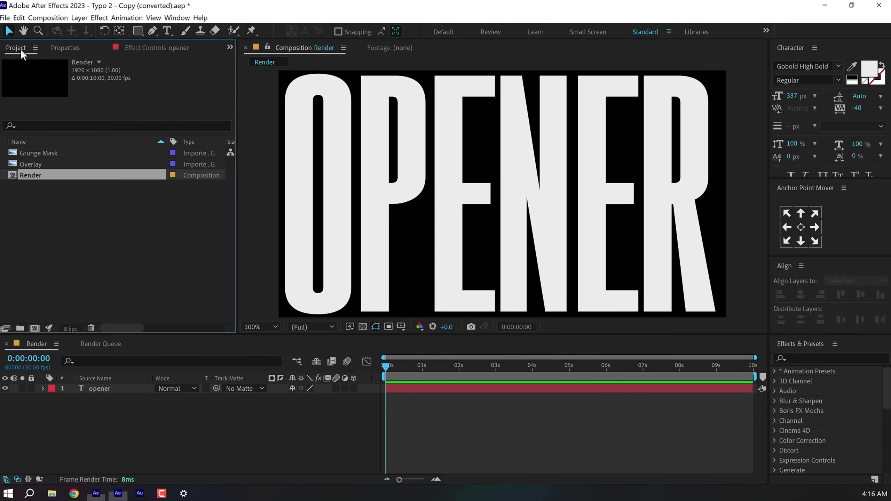
click(114, 242)
click(34, 328)
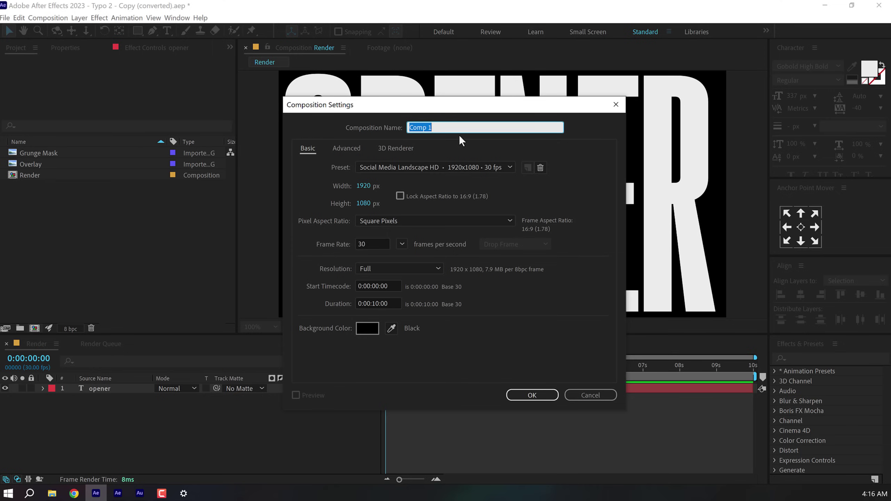
text(Split)
click(529, 396)
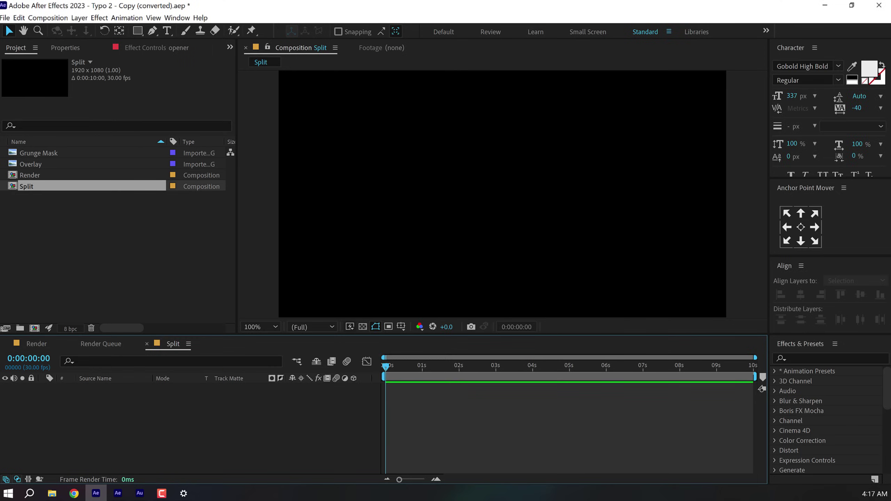
Return to the Render comp and select the opener text layer.
click(97, 222)
click(44, 344)
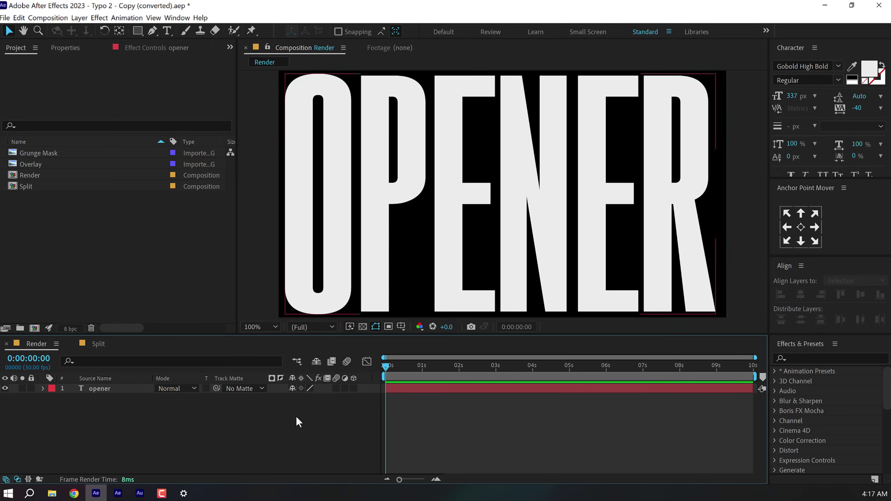
click(120, 190)
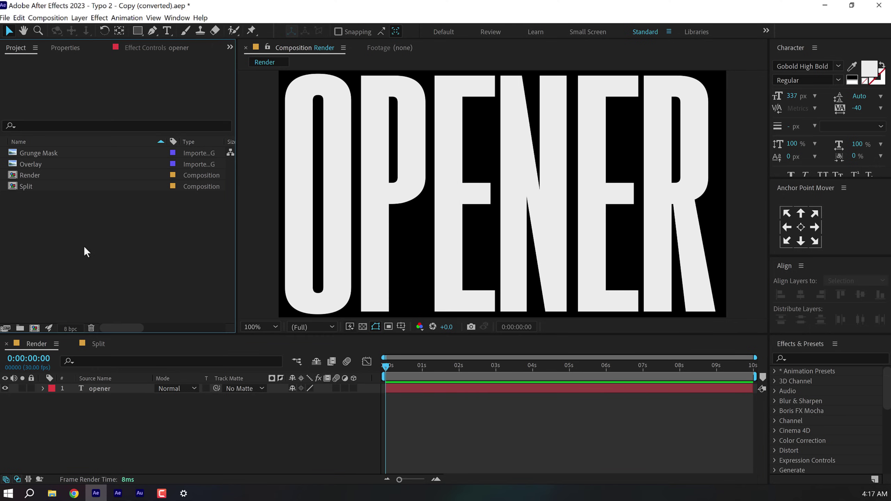
click(106, 390)
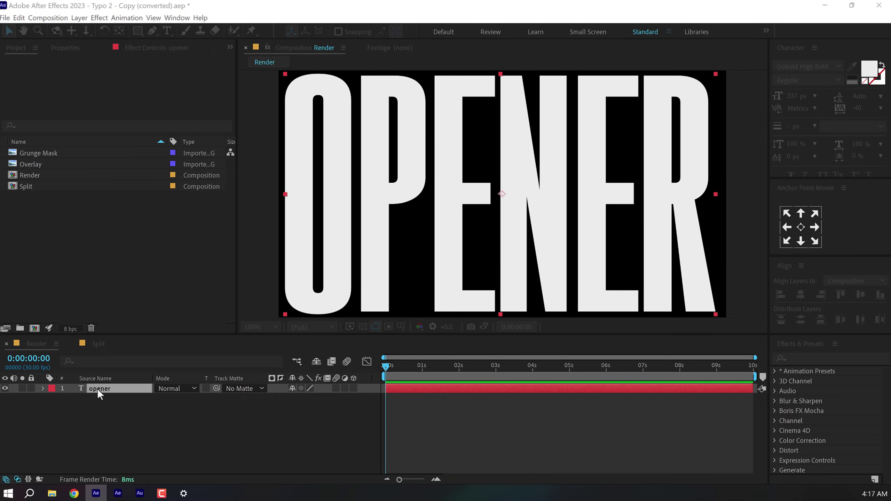
Pre-compose the opener layer as 'Text' and move it into the Split comp.
text(Text)
click(460, 334)
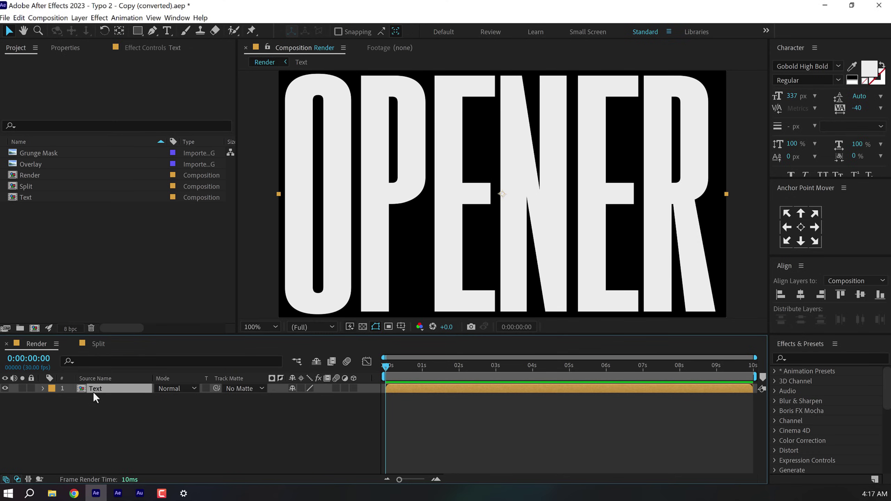
key(ctrl+x)
click(98, 344)
key(ctrl+v)
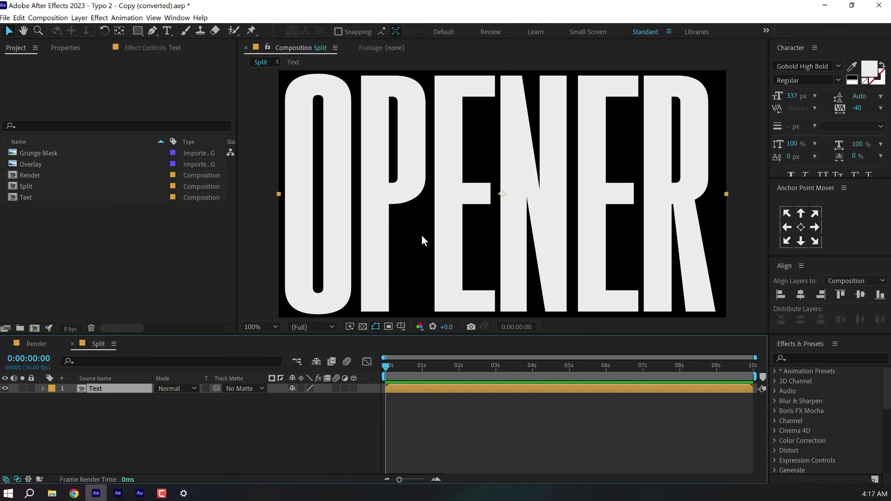
Enlarge the viewer, show the title/action safe guides and fit the comp in view.
drag(225, 334, 226, 364)
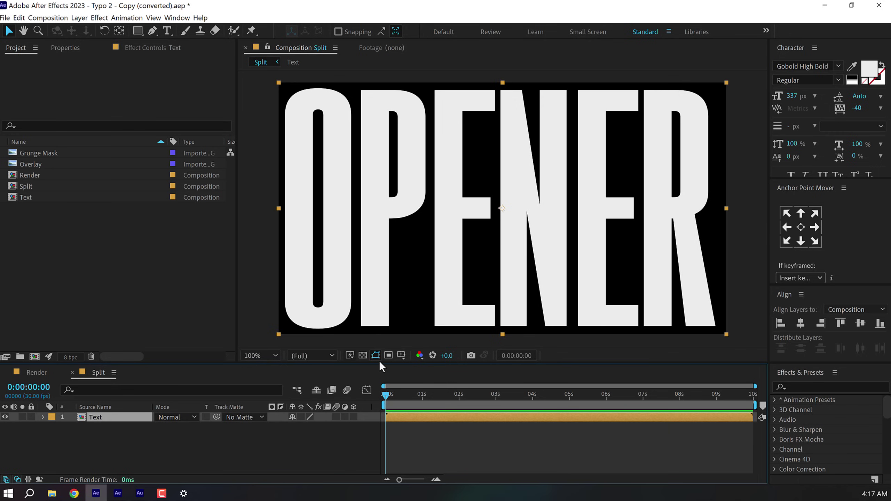
click(401, 357)
click(412, 365)
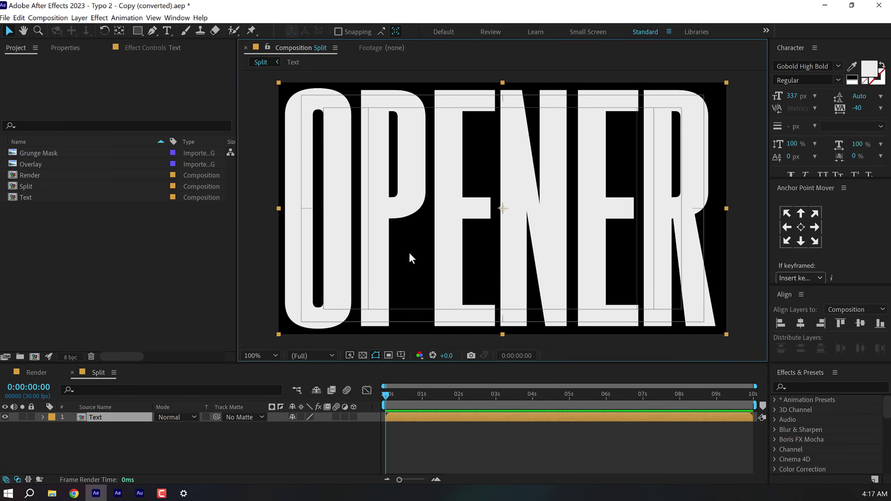
key(comma)
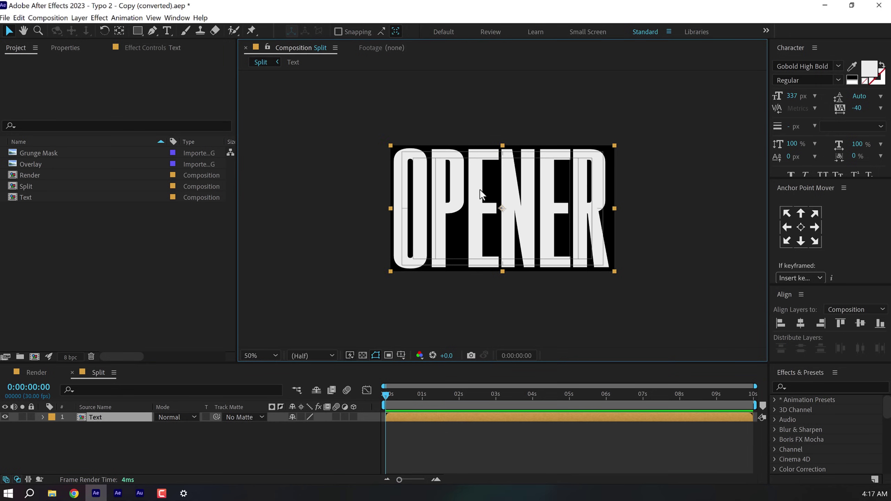
Draw a rectangular mask keeping only the top half of the Text layer and check its edge.
click(138, 31)
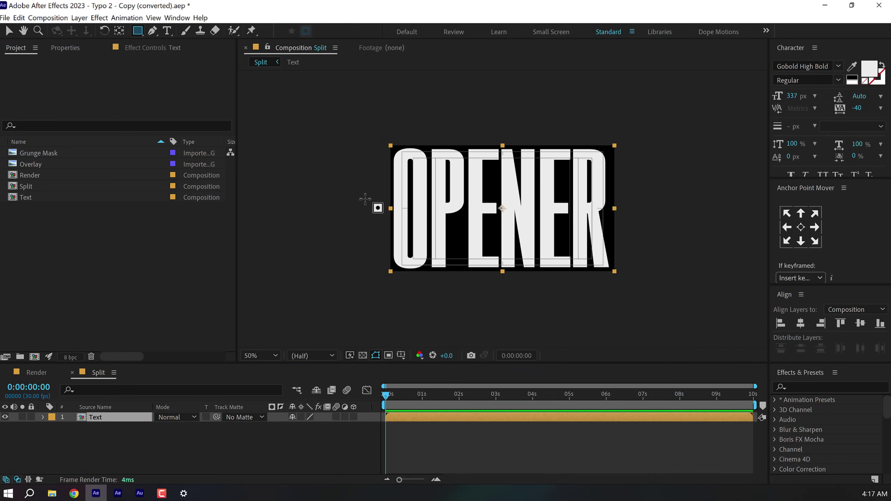
drag(382, 209, 625, 128)
key(period)
key(period)
key(period)
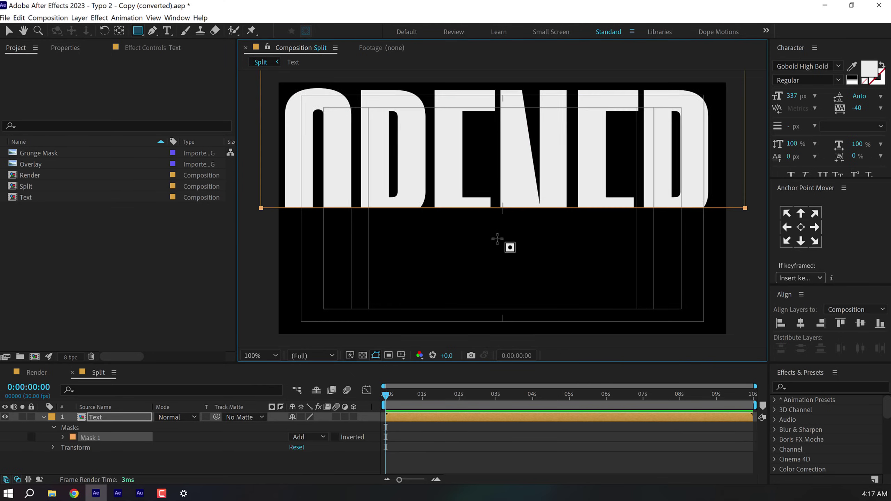
key(comma)
click(14, 29)
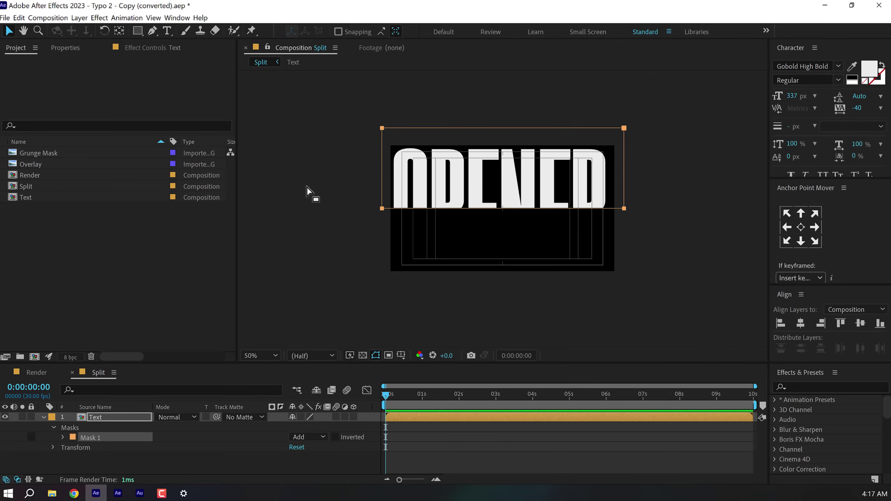
drag(308, 186, 676, 238)
key(period)
key(period)
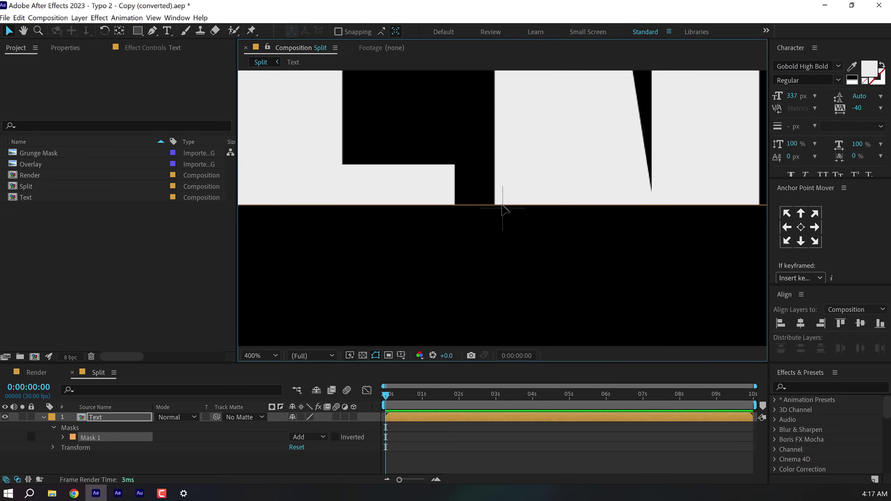
key(comma)
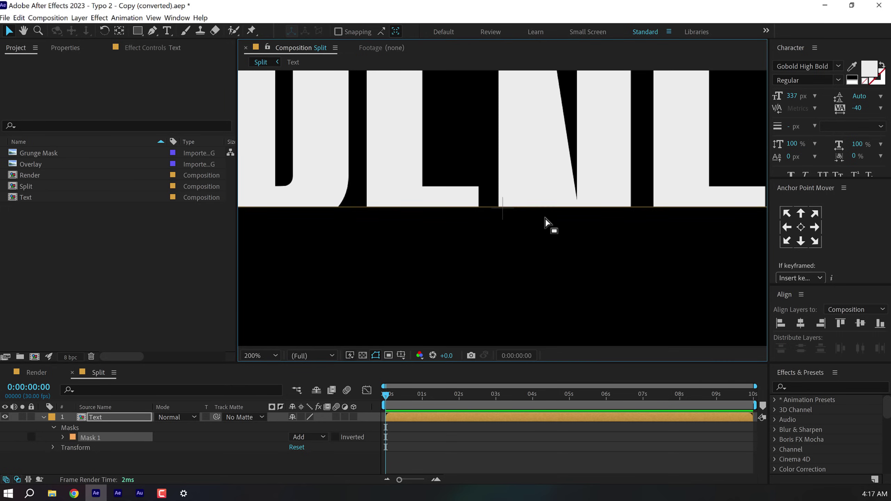
key(period)
key(period)
key(period)
key(shift+slash)
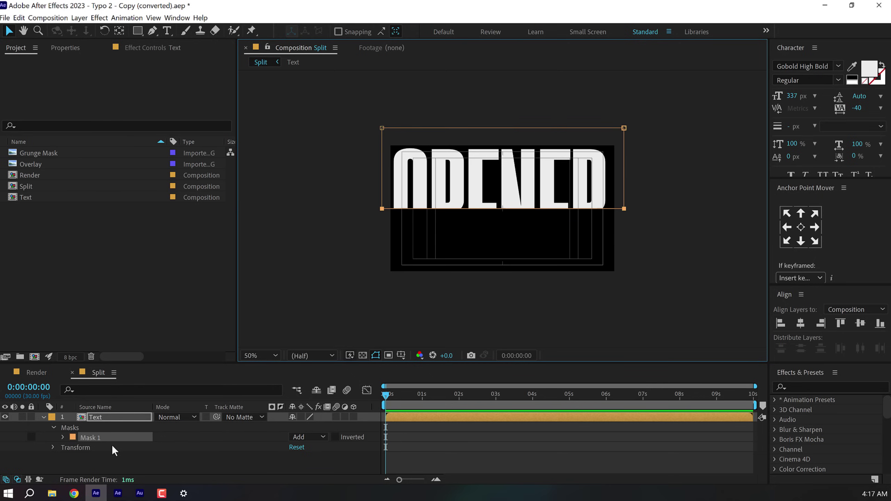
Move the Text layer's anchor point to its top centre with Pan Behind and Anchor Point Mover.
click(44, 417)
click(132, 448)
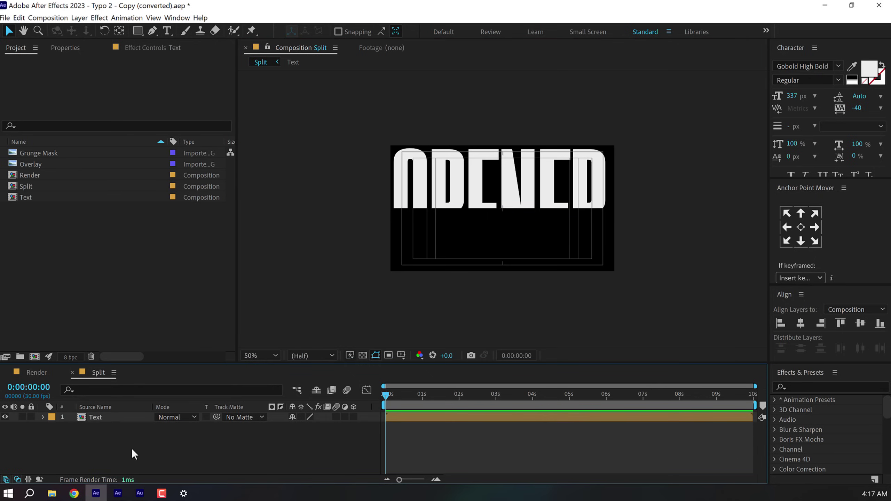
click(114, 416)
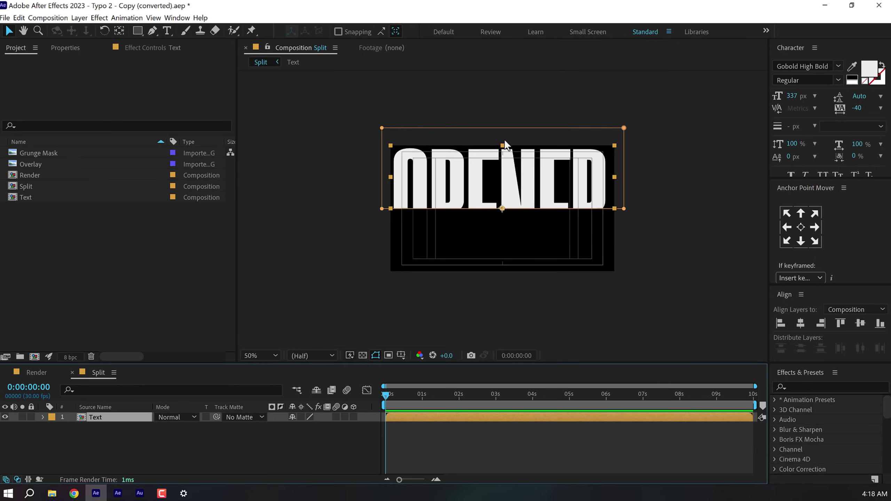
key(y)
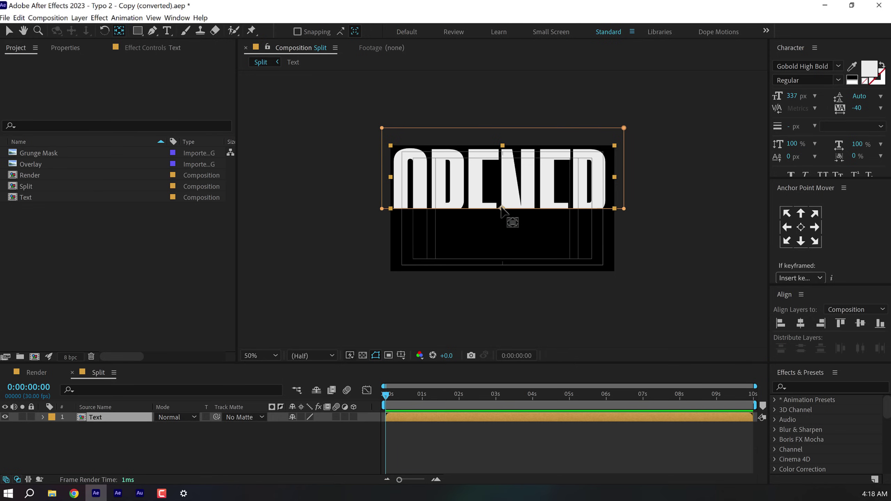
drag(502, 209, 503, 147)
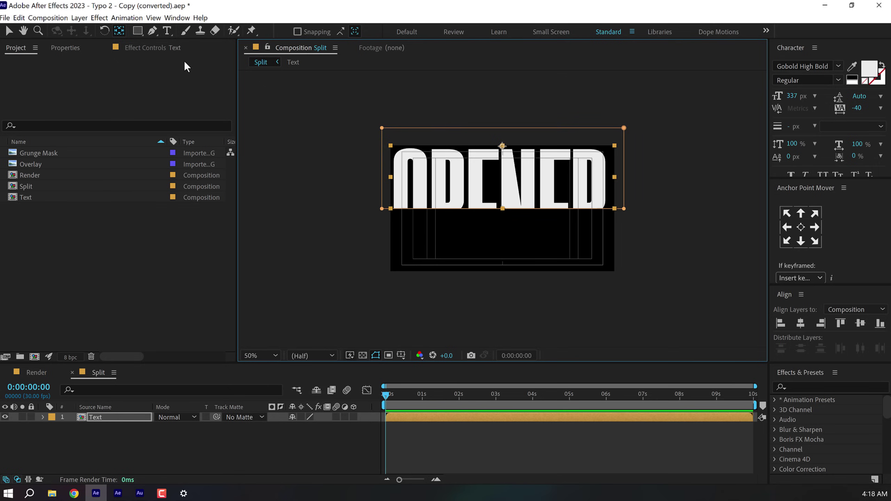
click(182, 18)
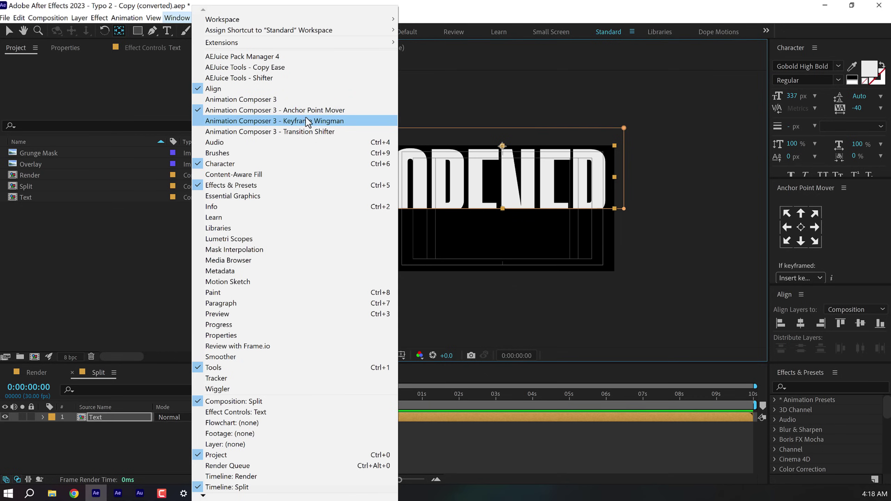
click(7, 35)
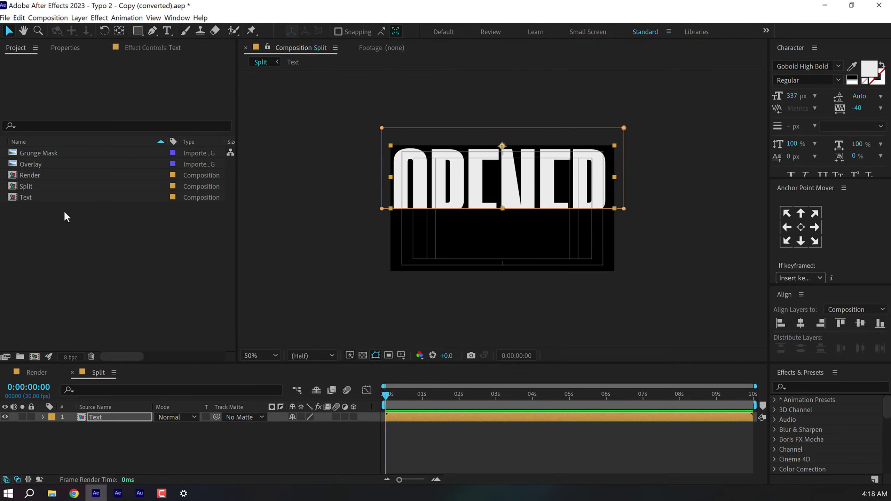
click(460, 171)
click(801, 213)
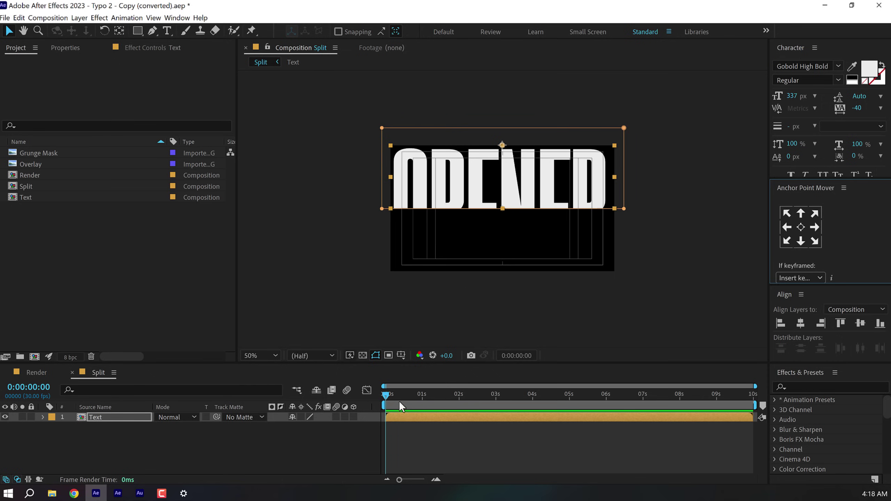
Keyframe the Text layer's Scale from 100% at 0s to 0% vertical at 1s.
click(122, 419)
key(s)
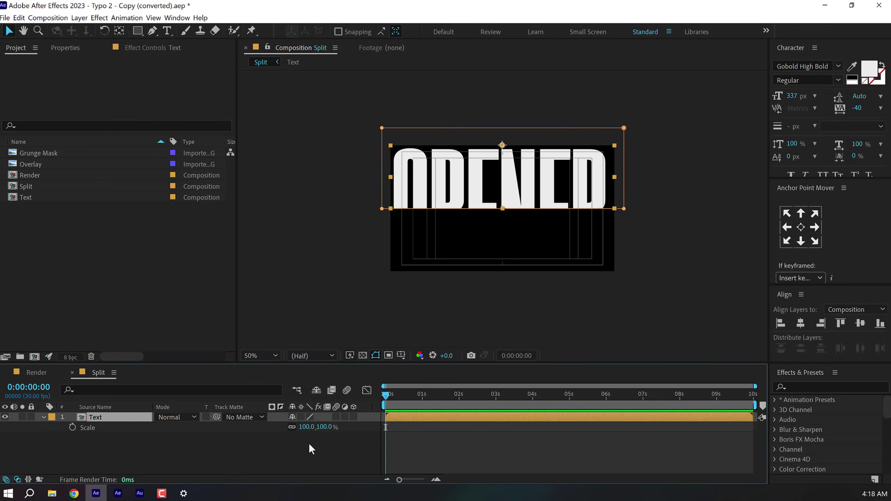
click(72, 427)
click(422, 400)
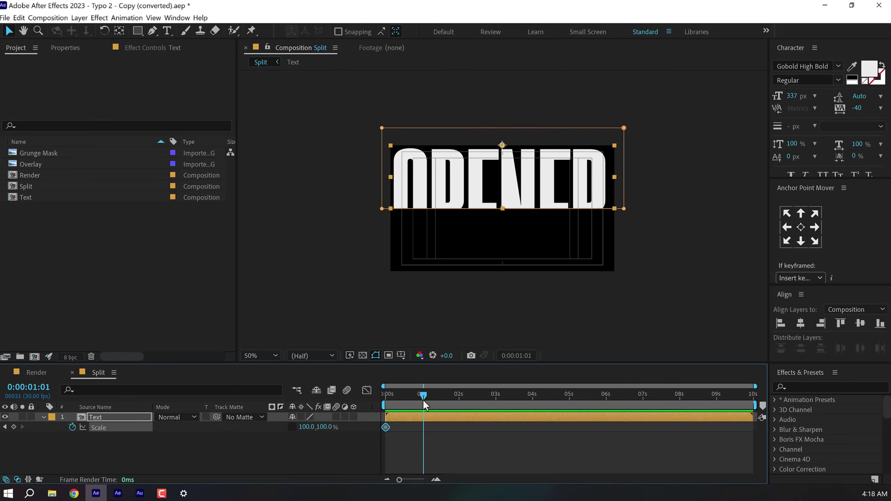
mouse_move(326, 426)
mouse_down()
mouse_move(318, 427)
mouse_move(326, 437)
mouse_up()
click(329, 430)
text(0)
key(Return)
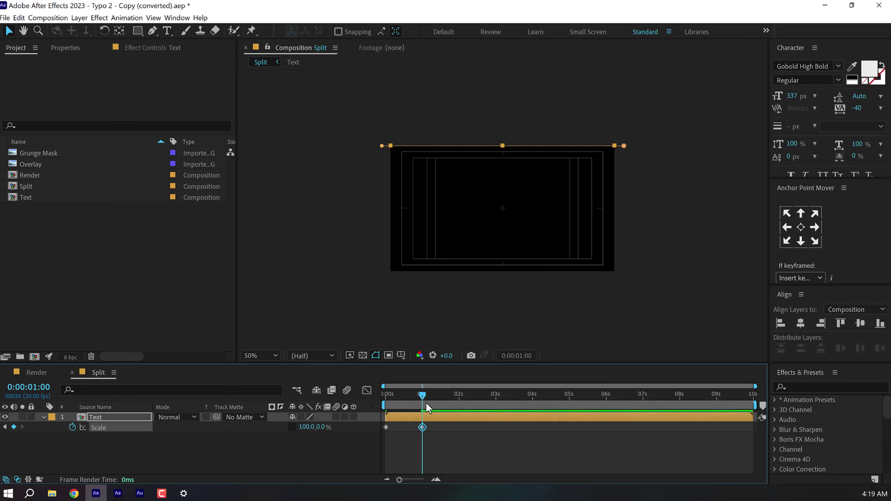
Trim the layer to end at 1s and zoom the timeline to preview the squash.
click(429, 415)
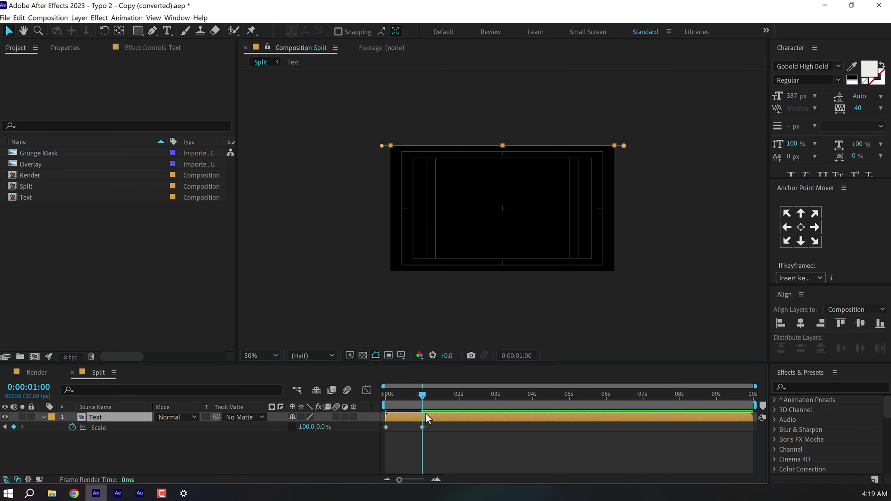
key(alt+bracketright)
key(equal)
key(equal)
drag(287, 362, 293, 314)
drag(507, 479, 434, 482)
mouse_move(456, 345)
mouse_down()
mouse_move(438, 351)
mouse_move(470, 355)
mouse_move(411, 354)
mouse_move(444, 351)
mouse_up()
Duplicate the Text layer, invert its mask and anchor it at bottom centre.
key(ctrl+d)
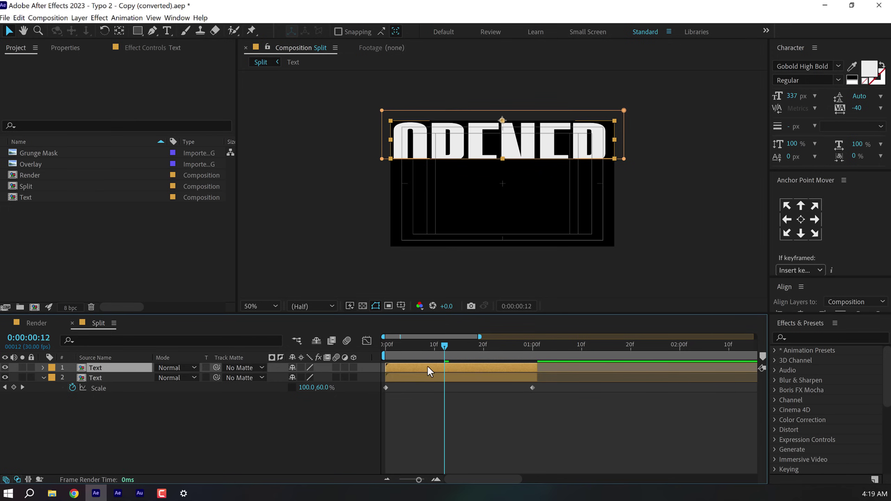
click(109, 376)
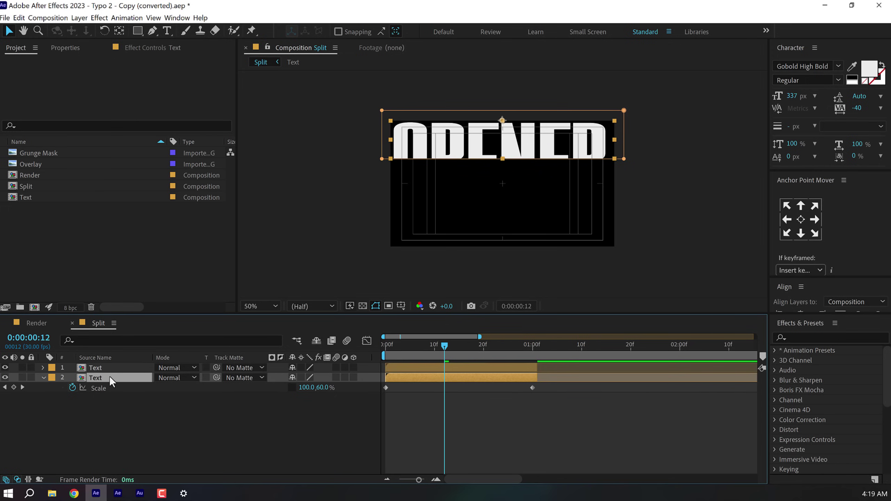
drag(429, 344, 321, 357)
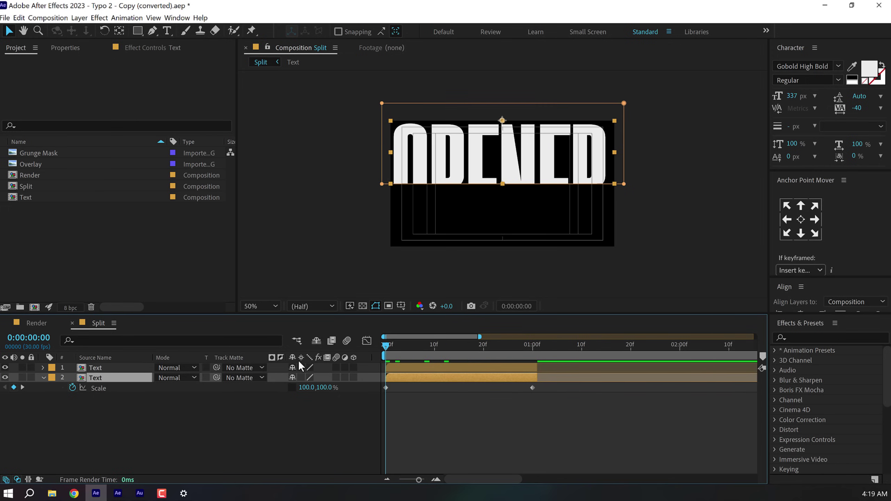
key(m)
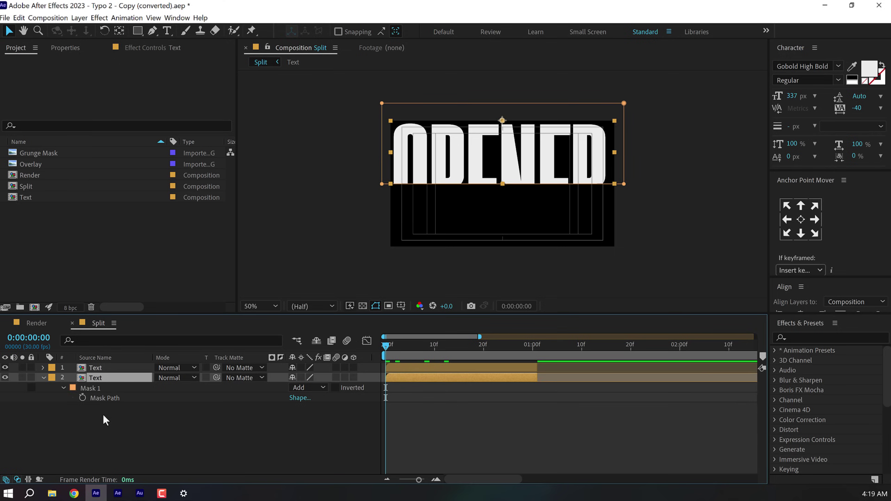
click(335, 388)
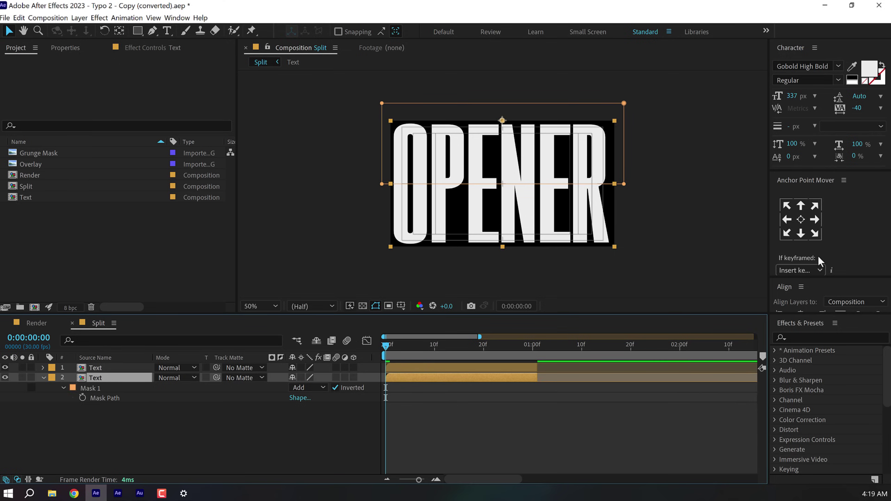
click(800, 235)
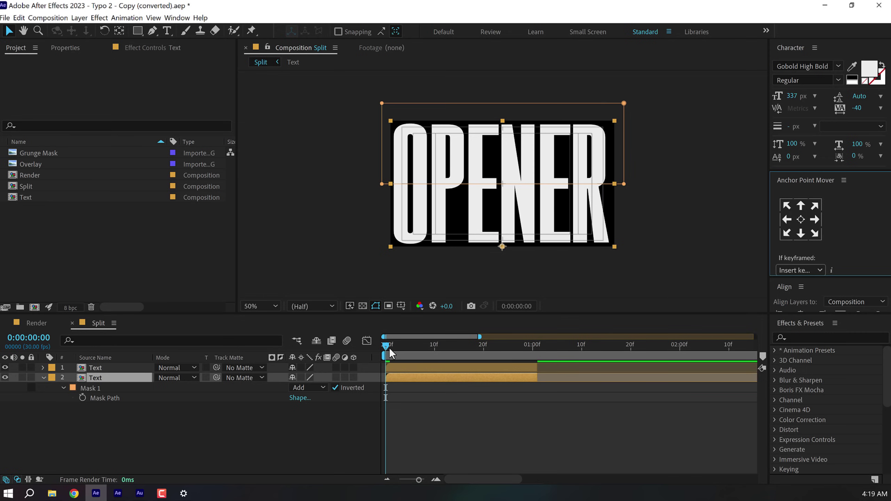
Hide layer outlines and preview the two halves splitting apart.
mouse_move(390, 350)
mouse_down()
mouse_move(464, 350)
mouse_move(400, 346)
mouse_up()
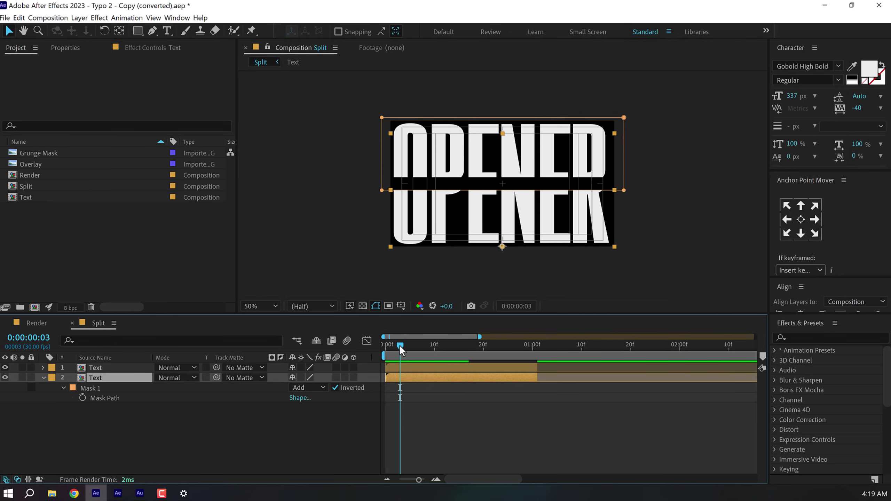
key(ctrl+shift+h)
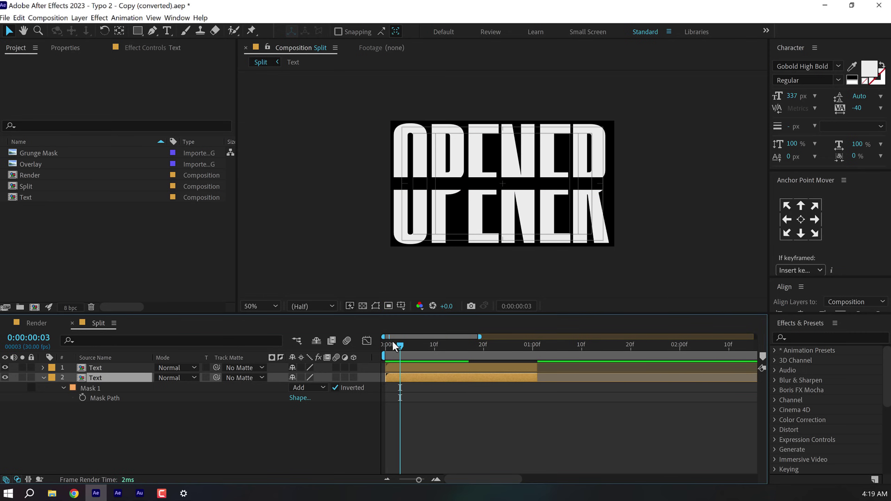
drag(392, 341, 493, 354)
key(space)
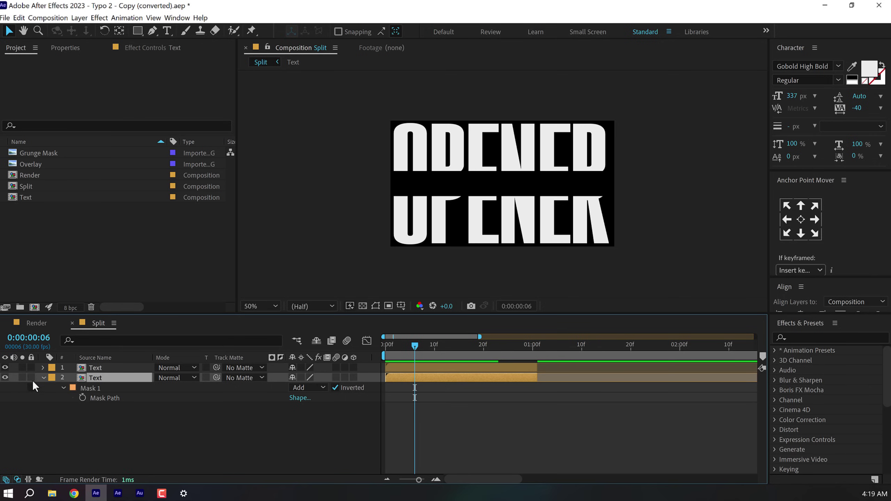
Duplicate the top Text layer and give it a red label.
click(43, 379)
click(96, 368)
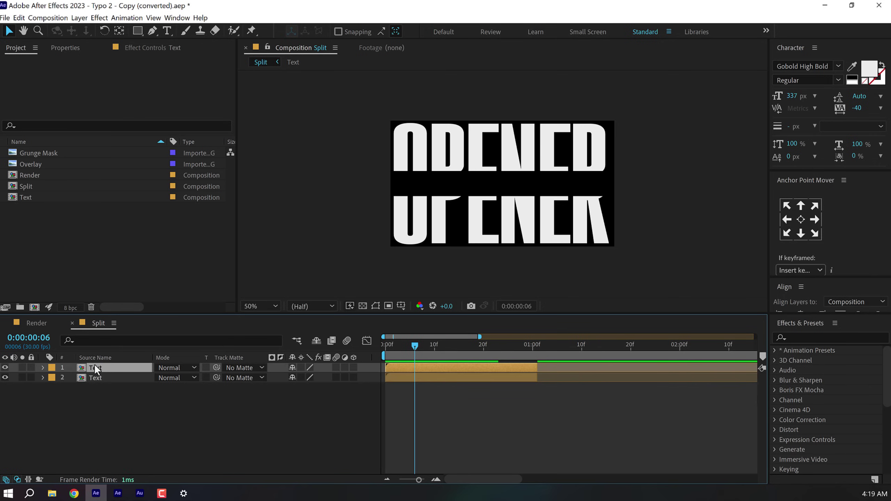
key(ctrl+d)
click(51, 368)
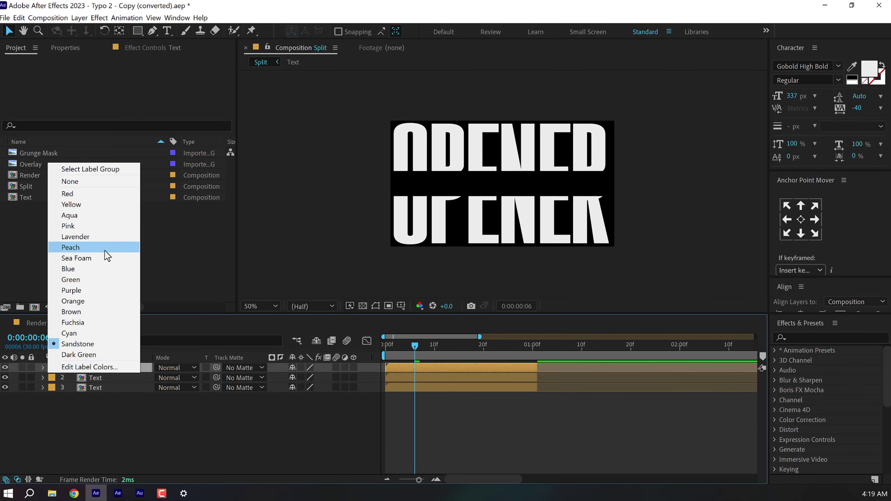
click(68, 194)
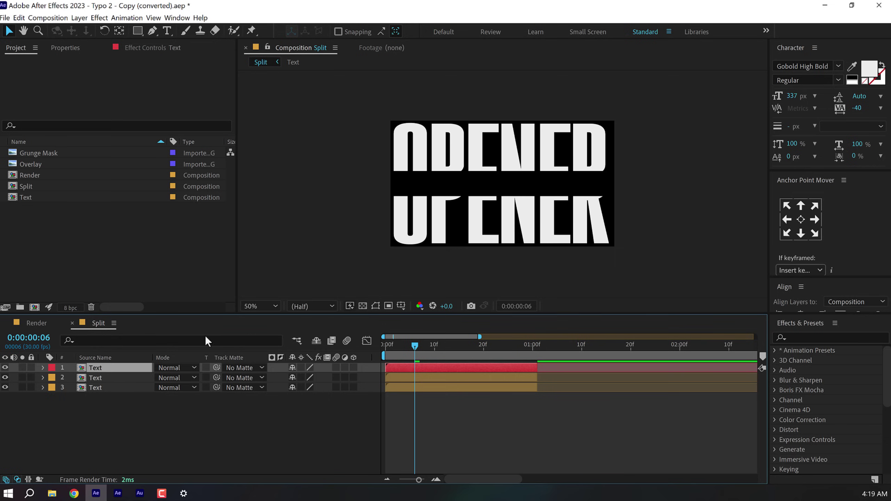
Delete Mask 1 from the red-labelled layer so the full OPENER shows.
key(u)
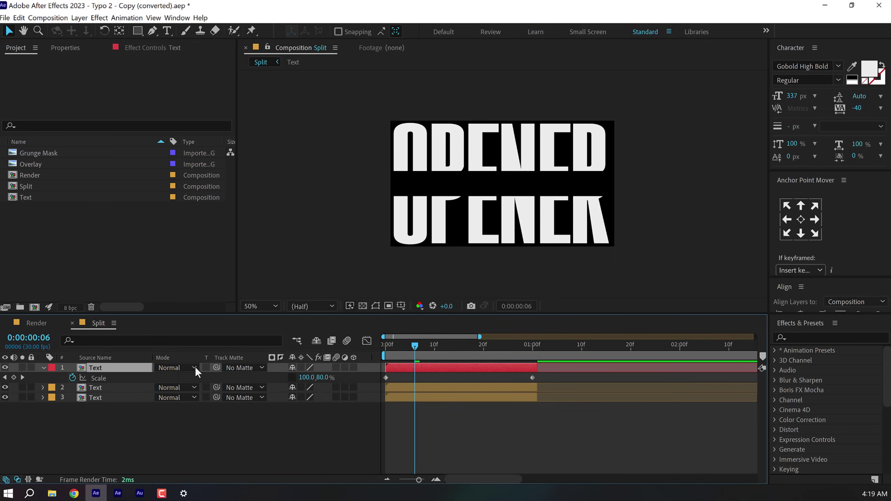
key(m)
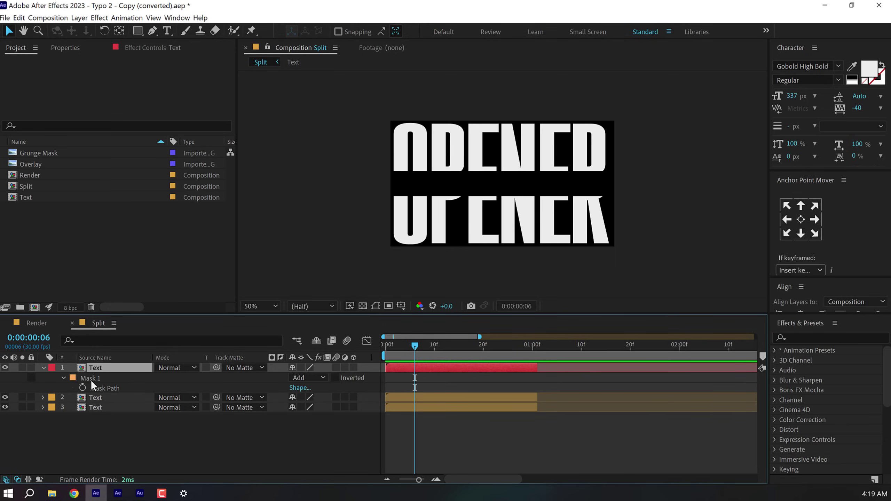
click(93, 379)
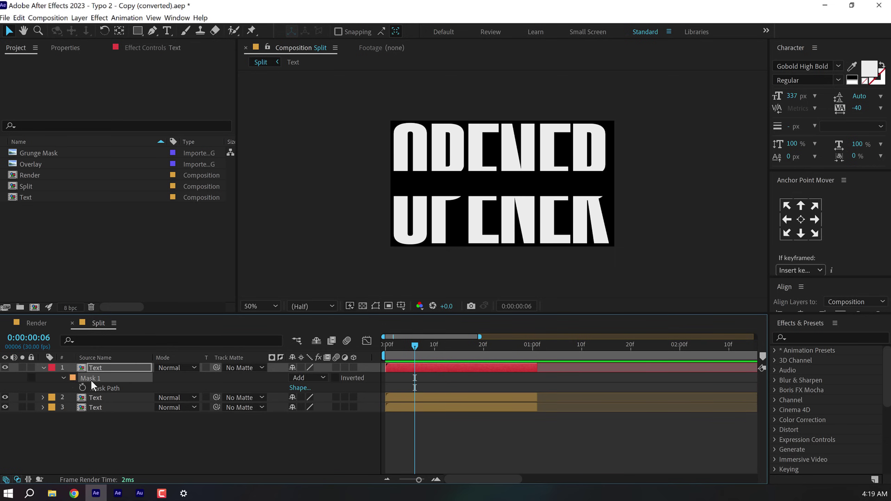
key(Delete)
key(Home)
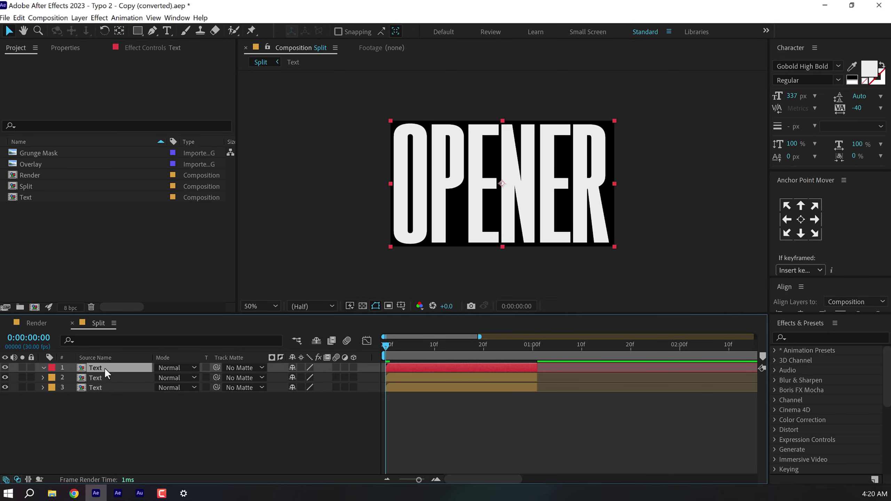
Rekey its Scale from 100,0% at the first frame to 100,100% at 1 second.
key(s)
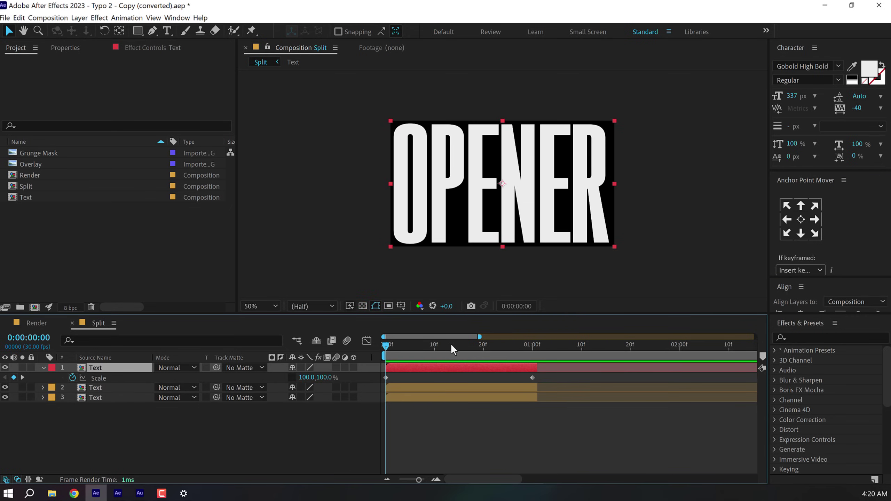
click(72, 378)
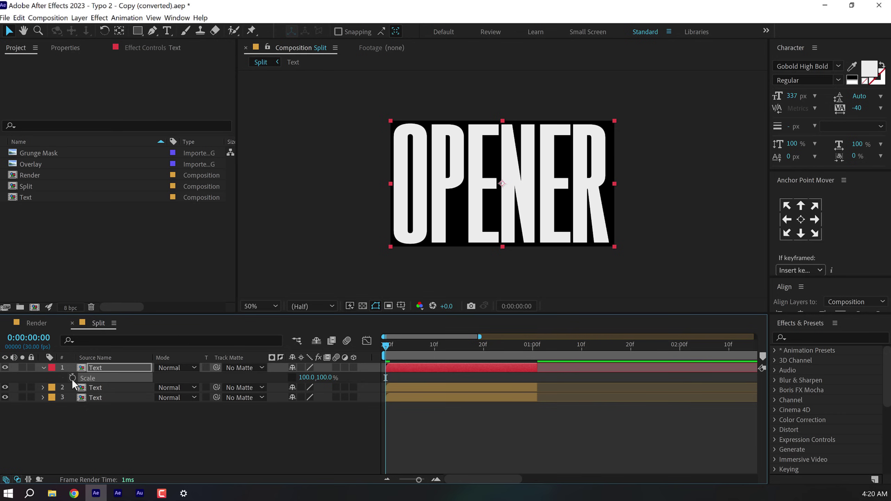
click(73, 378)
click(321, 377)
text(0)
drag(490, 347, 533, 351)
click(322, 377)
text(1)
key(Return)
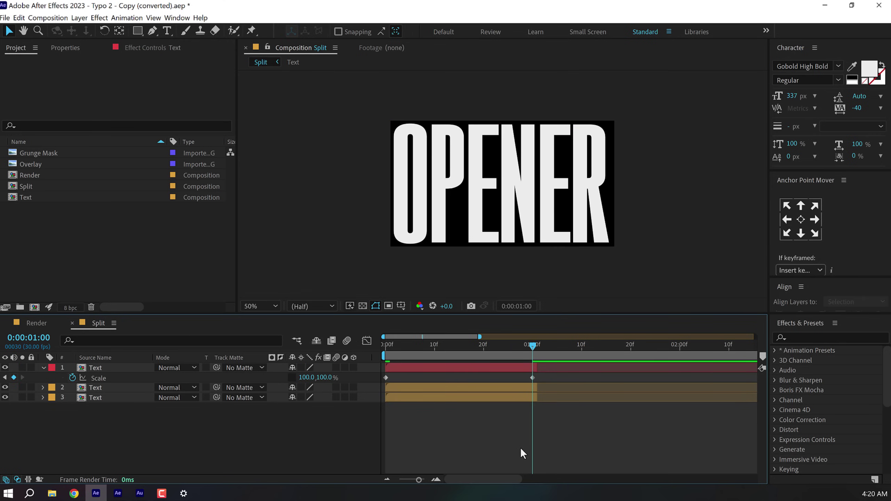
drag(555, 374, 481, 362)
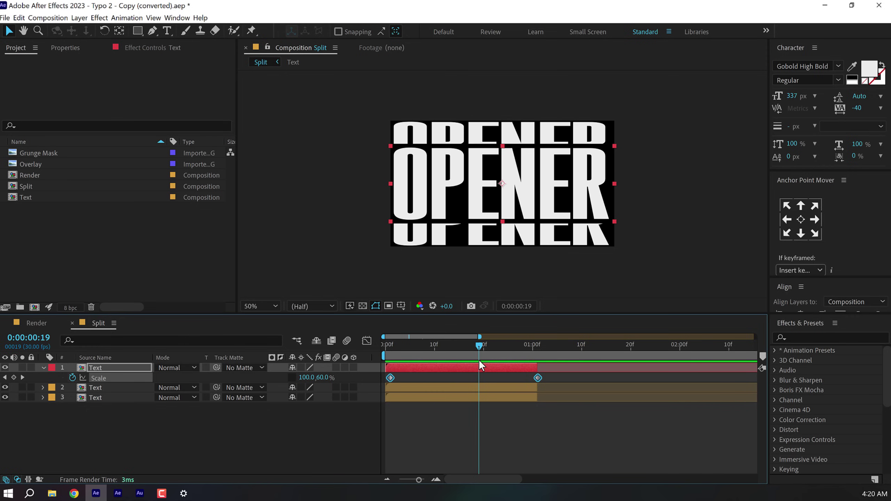
Apply a Fill effect in pink-red FF004A to the second text layer.
click(158, 425)
click(44, 368)
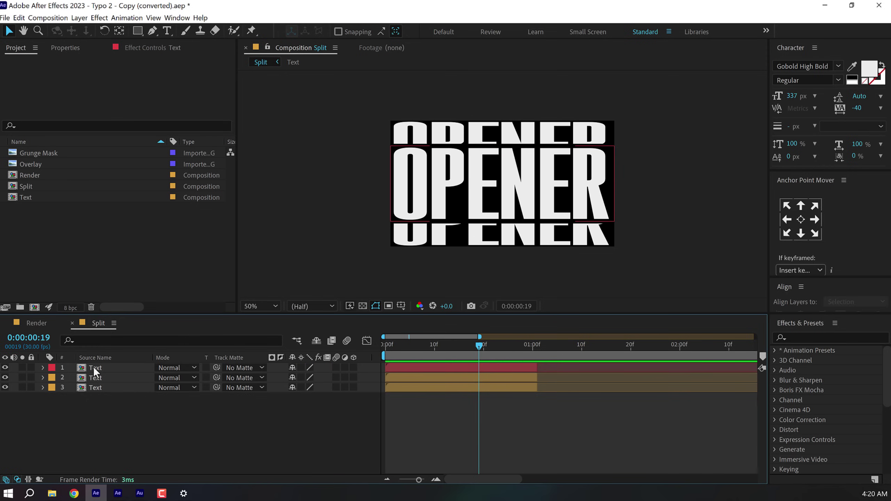
click(106, 378)
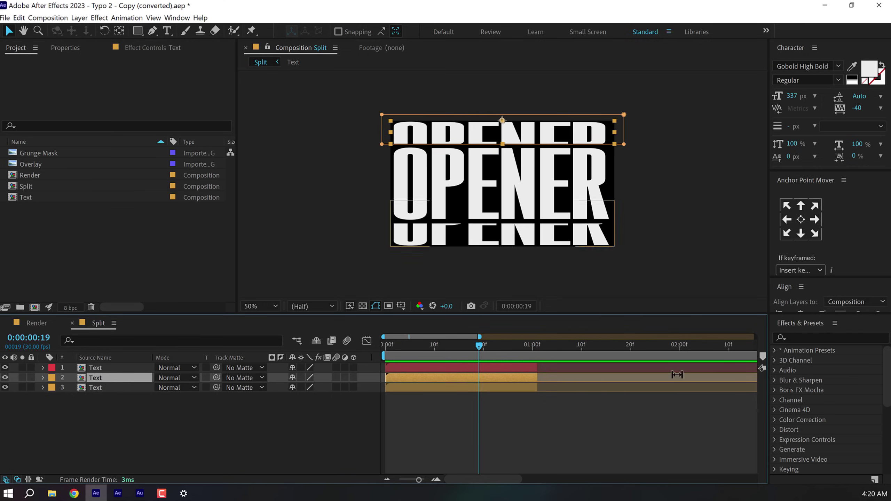
click(810, 337)
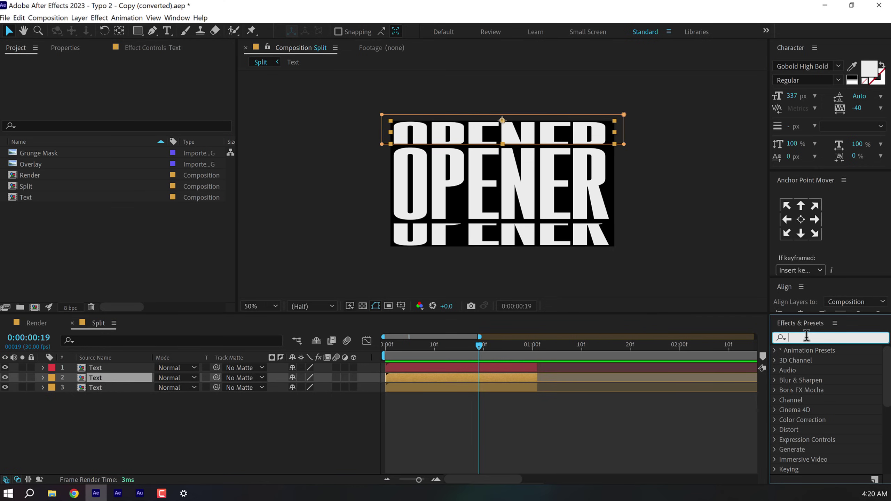
text(fill)
double_click(816, 410)
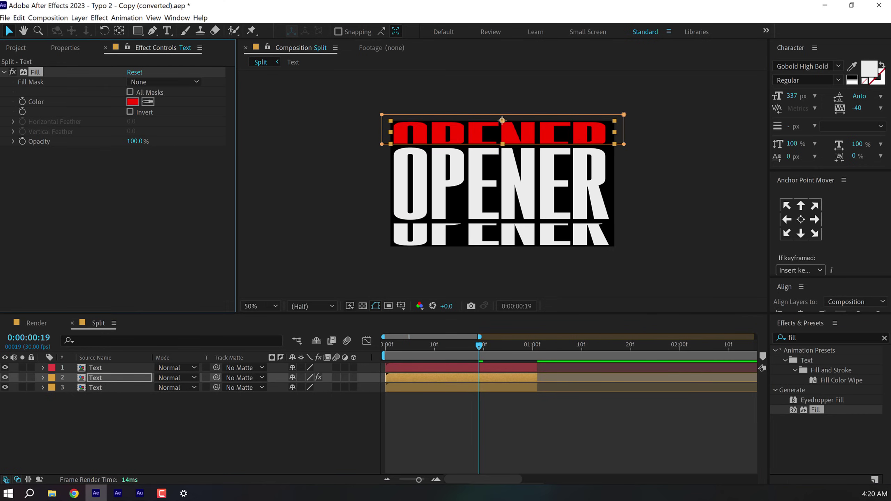
click(132, 102)
click(421, 169)
click(513, 164)
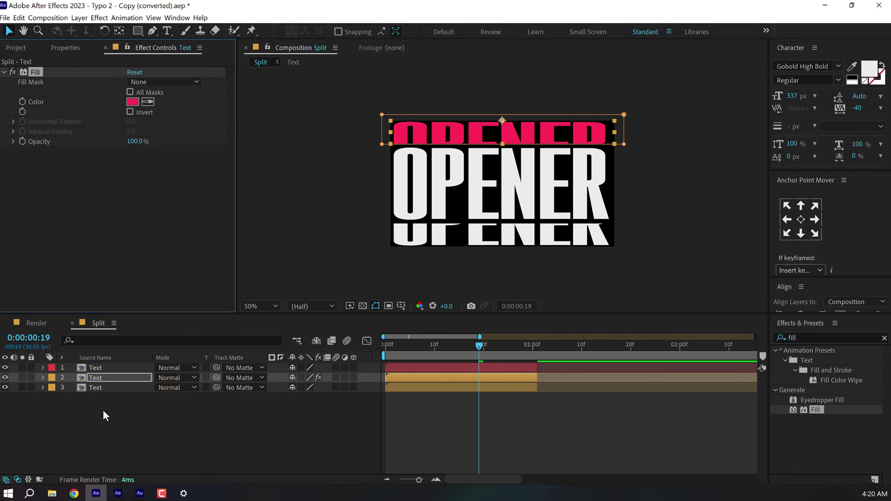
Paste the same pink Fill onto the bottom text layer and select all three layers.
click(97, 386)
key(ctrl+v)
click(131, 417)
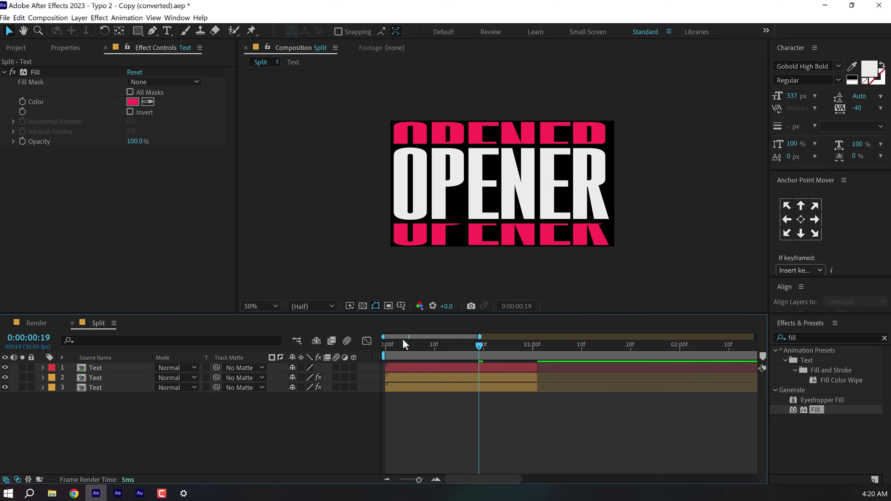
mouse_move(402, 342)
mouse_down()
mouse_move(385, 344)
mouse_move(527, 347)
mouse_move(405, 352)
mouse_up()
drag(107, 403, 126, 350)
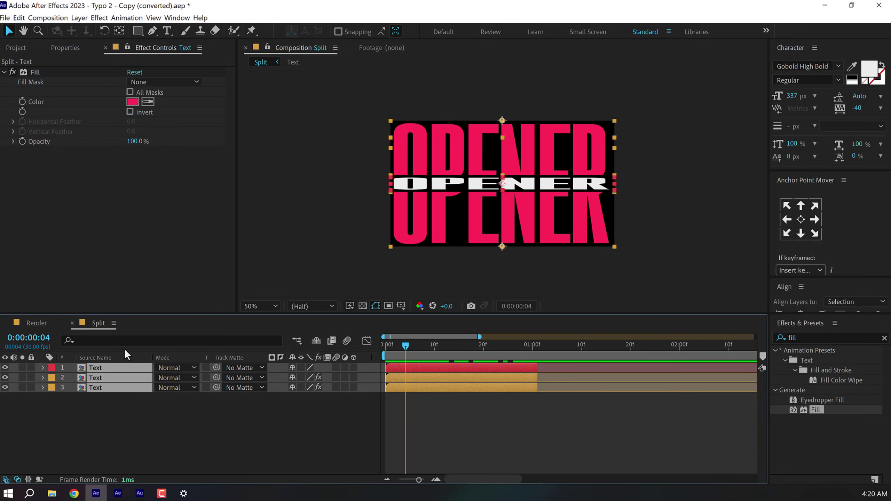
Apply Easy Ease to all six Scale keyframes.
key(u)
drag(580, 381, 384, 435)
key(F9)
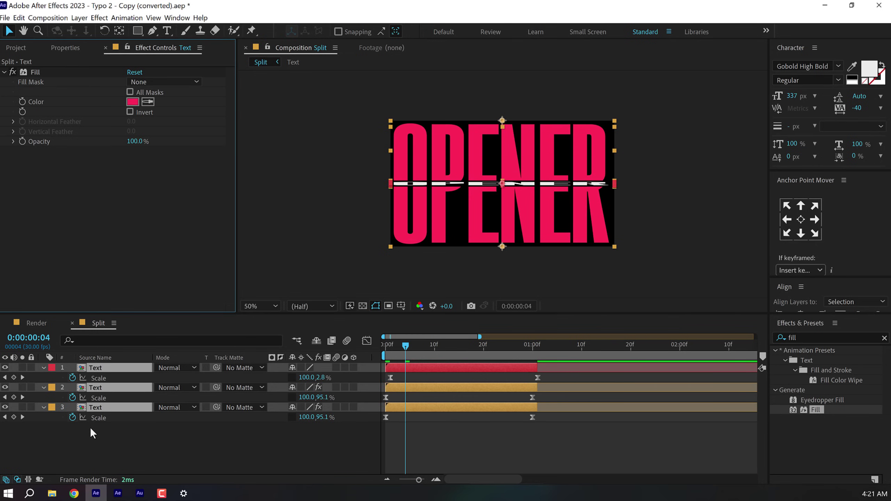
Duplicate the three text layers, move copies to the top and start them at 1 second.
key(u)
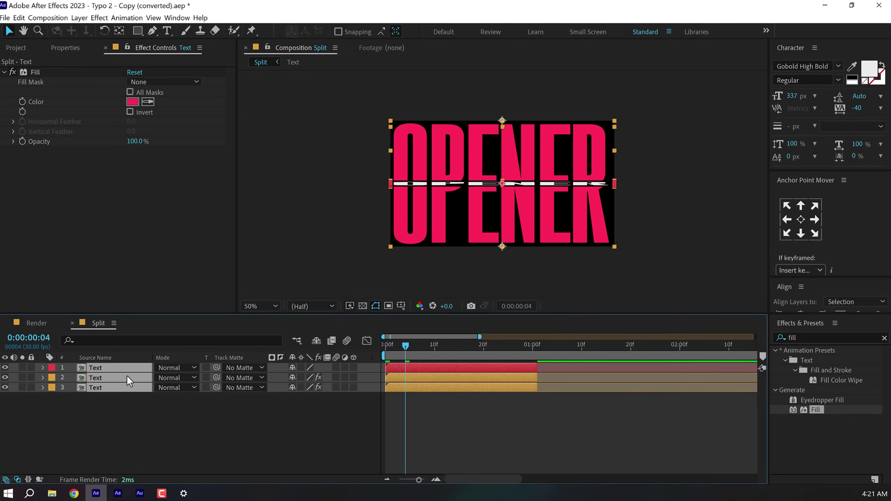
key(ctrl+d)
drag(105, 390, 107, 377)
drag(405, 381, 549, 386)
End the work area at about 2:01 and trim the Split comp to it.
key(minus)
drag(524, 350, 527, 349)
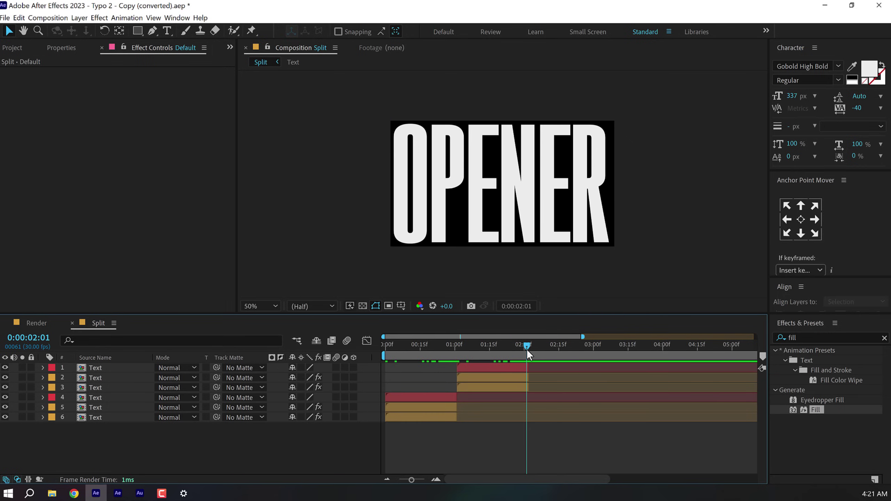
key(n)
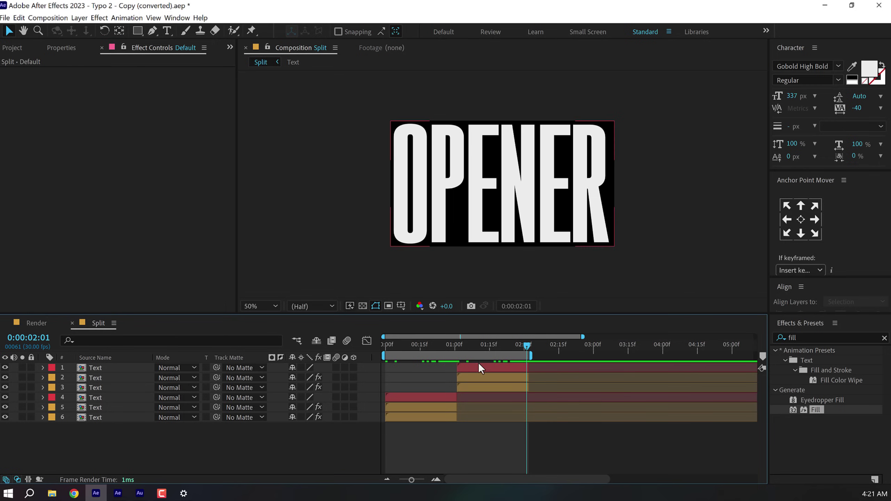
right_click(480, 357)
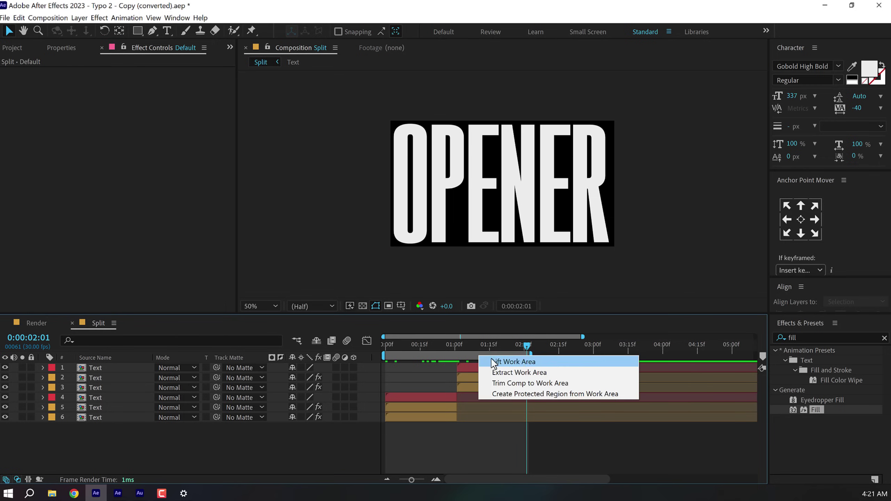
click(518, 389)
key(space)
key(space)
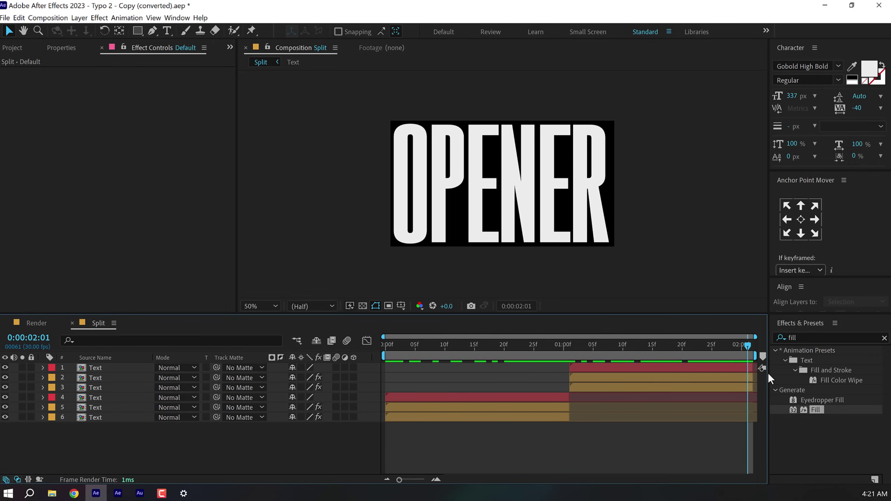
Remove the Fill from the second and third layers and paste the pink fill onto the top layer.
drag(768, 373, 617, 372)
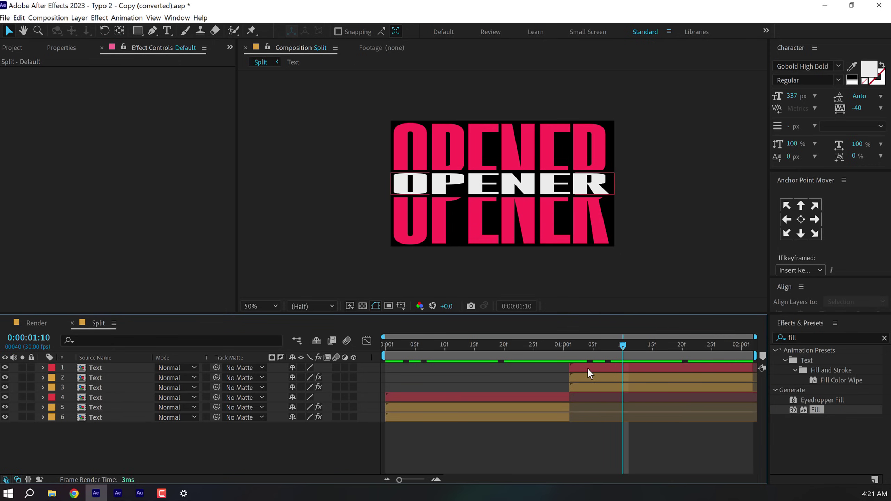
click(586, 377)
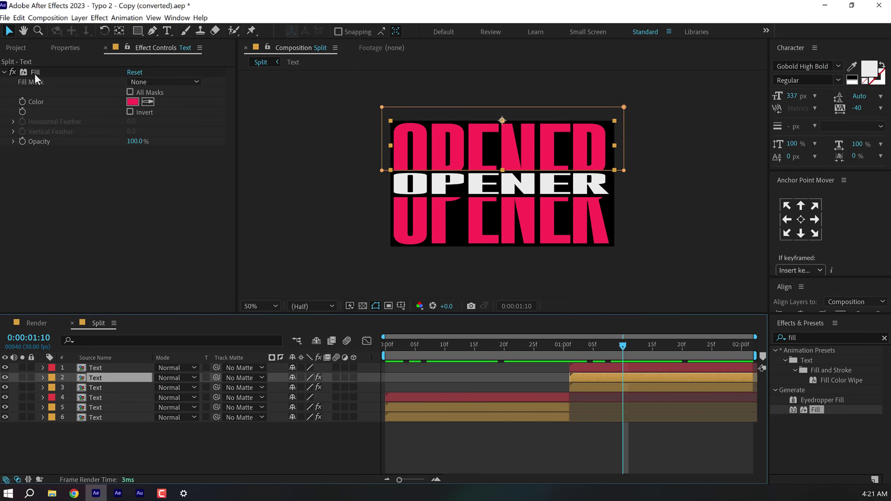
click(36, 74)
key(Delete)
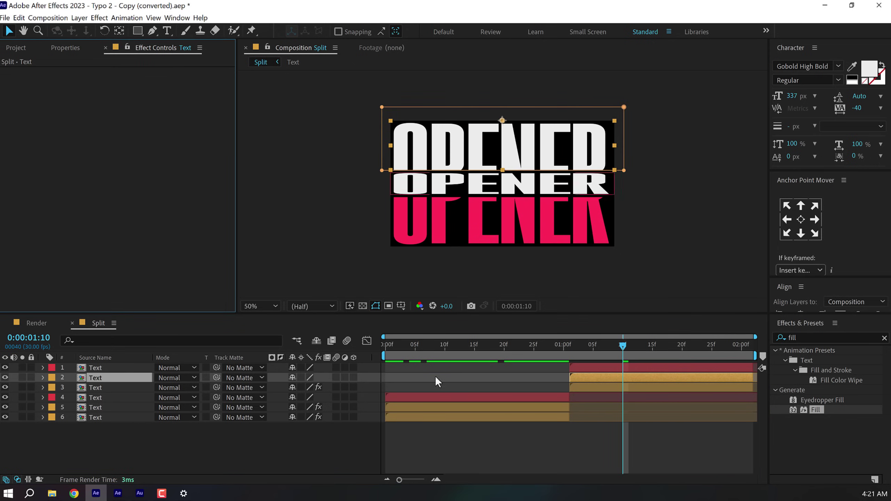
click(110, 368)
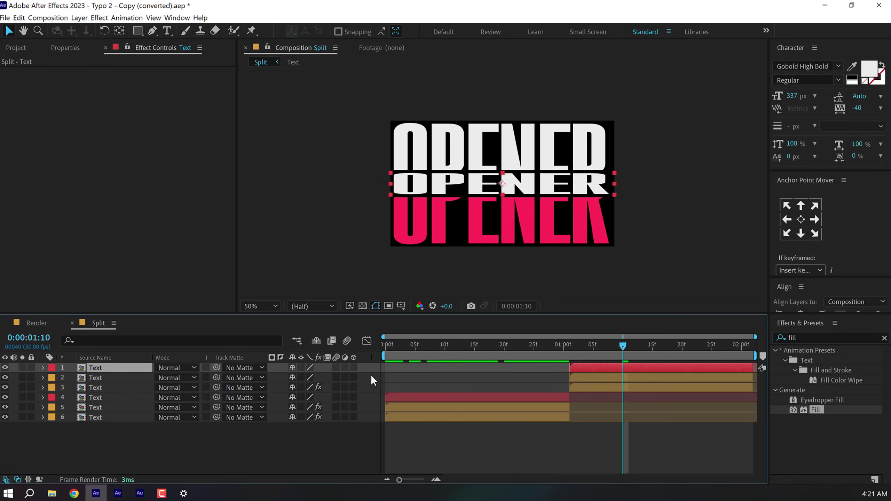
key(ctrl+v)
click(585, 384)
click(35, 75)
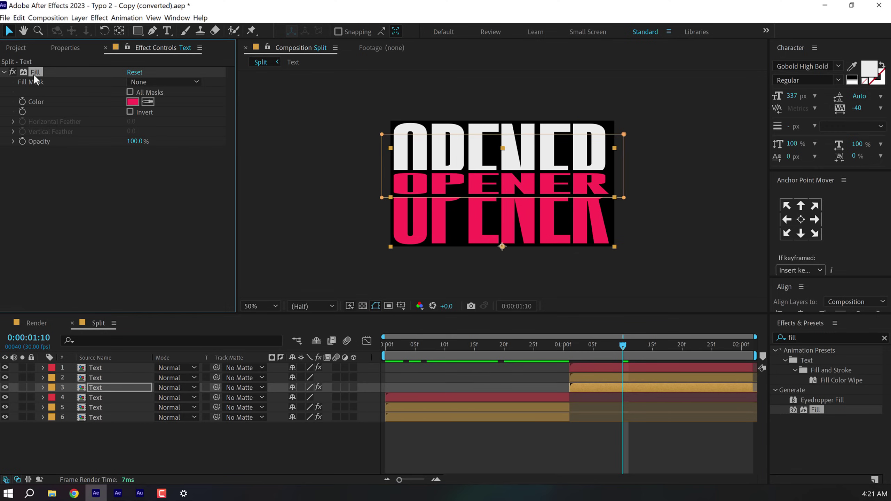
key(Delete)
Preview the animation and scrub to the frame showing the split OPENER.
drag(386, 345, 347, 372)
click(531, 440)
key(space)
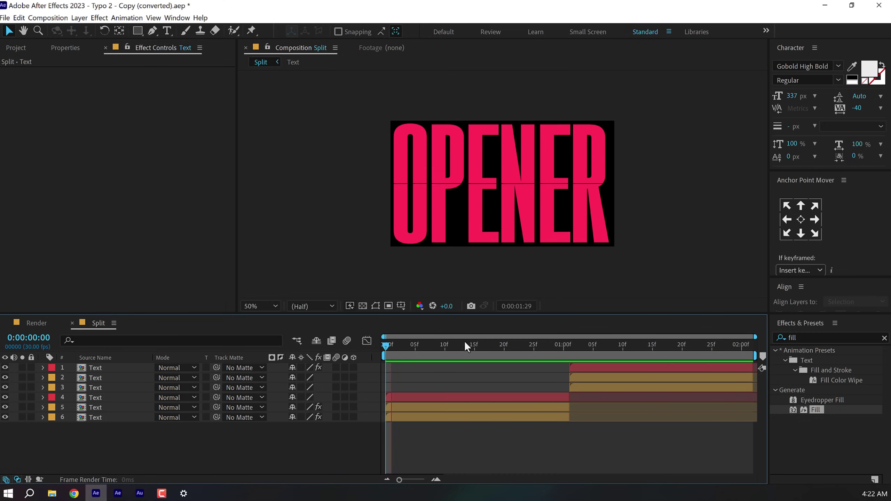
key(space)
click(16, 47)
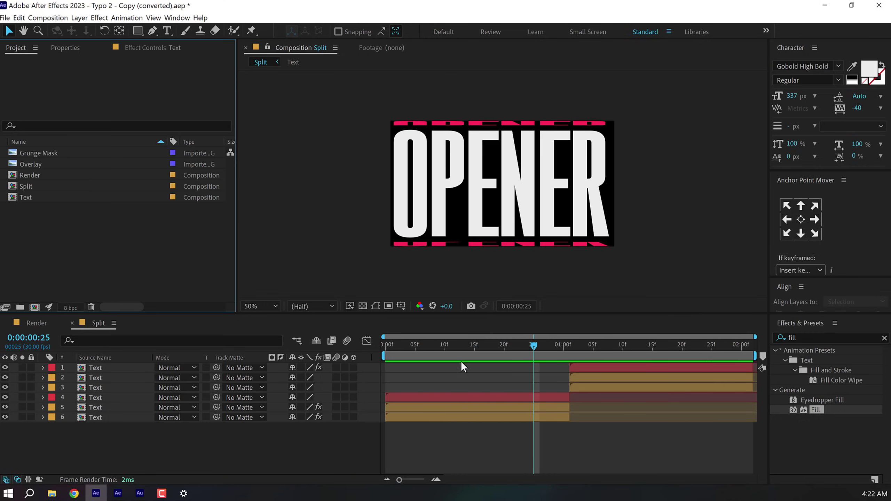
drag(458, 346, 470, 348)
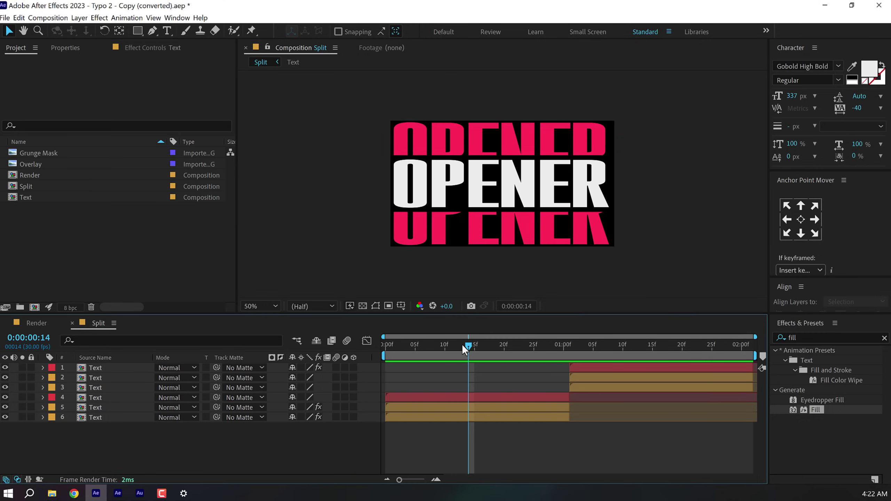
Create a 10-second composition named Wave and add the Split comp to it as a layer.
click(82, 225)
click(39, 307)
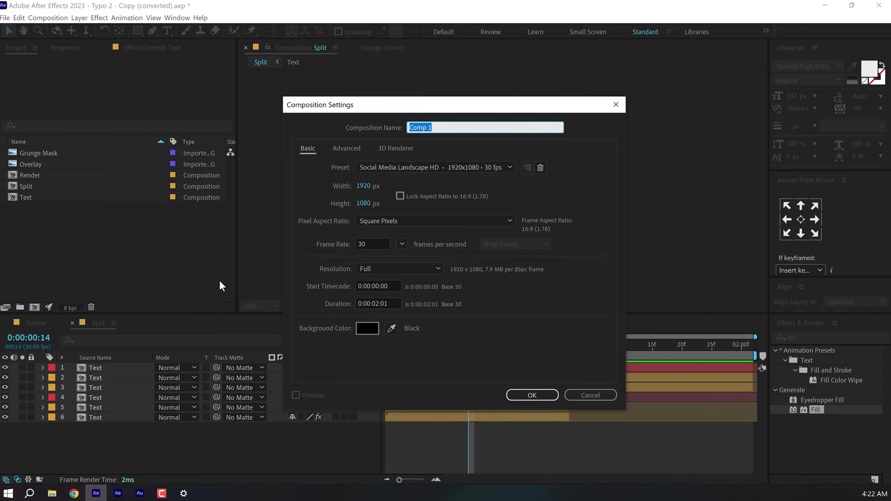
text(Wave)
click(395, 303)
text(10)
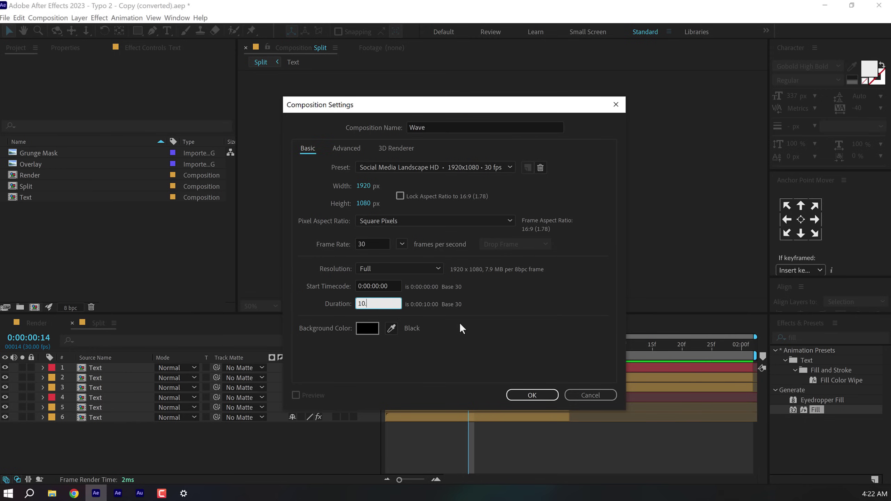
click(529, 395)
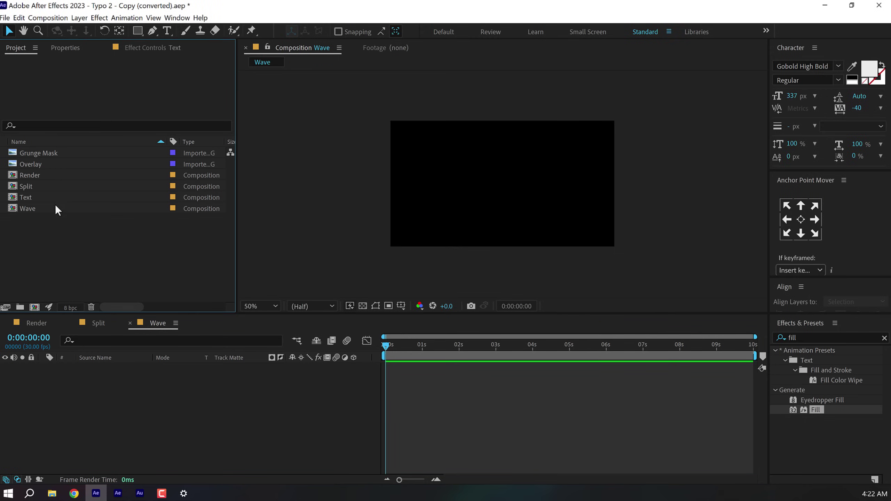
drag(31, 190, 94, 386)
click(111, 389)
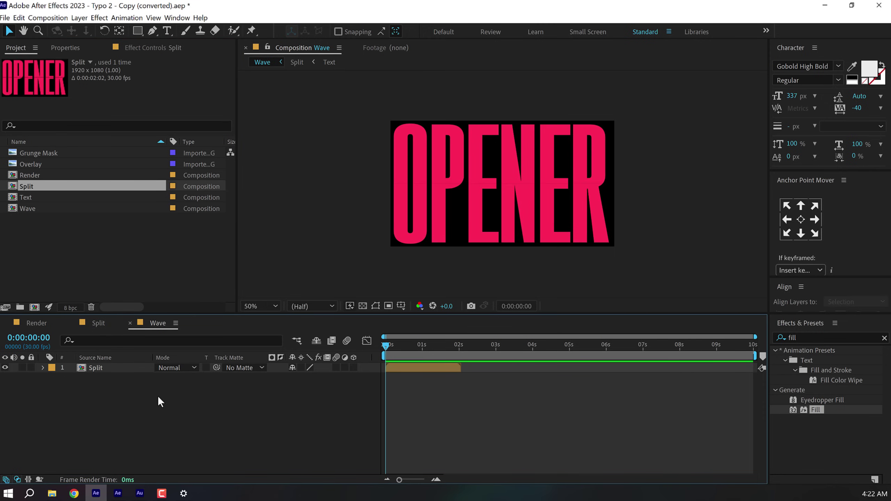
Create a solid named Map and apply Gradient Ramp to it.
key(ctrl+y)
text(Map)
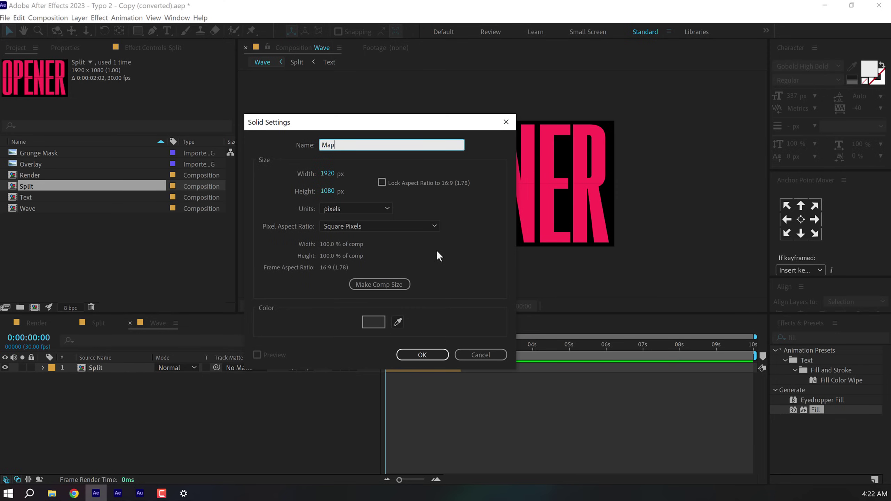
key(Return)
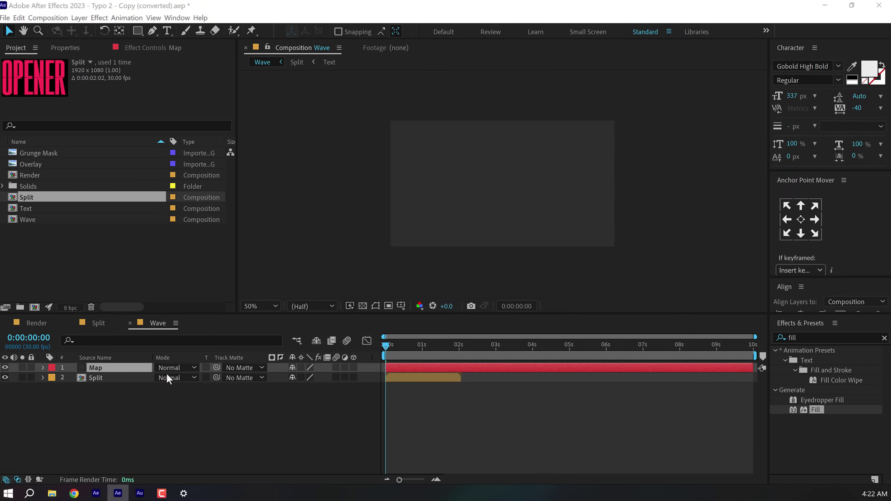
click(818, 337)
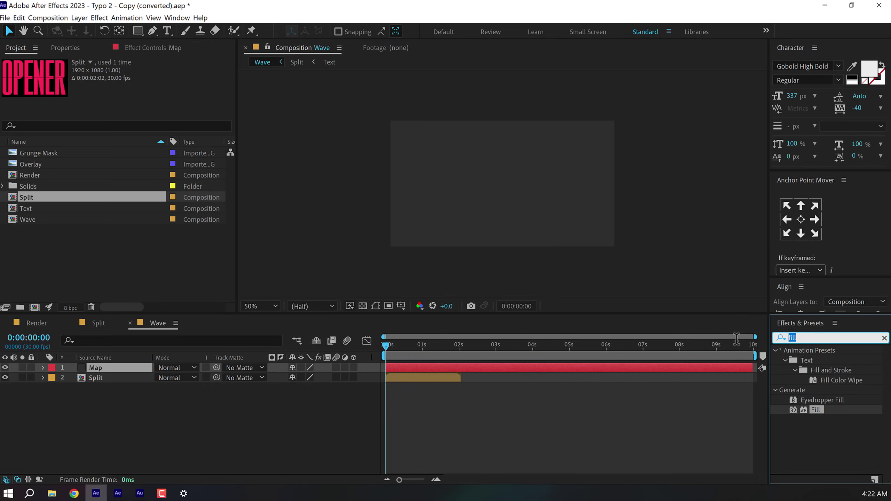
text(gradi)
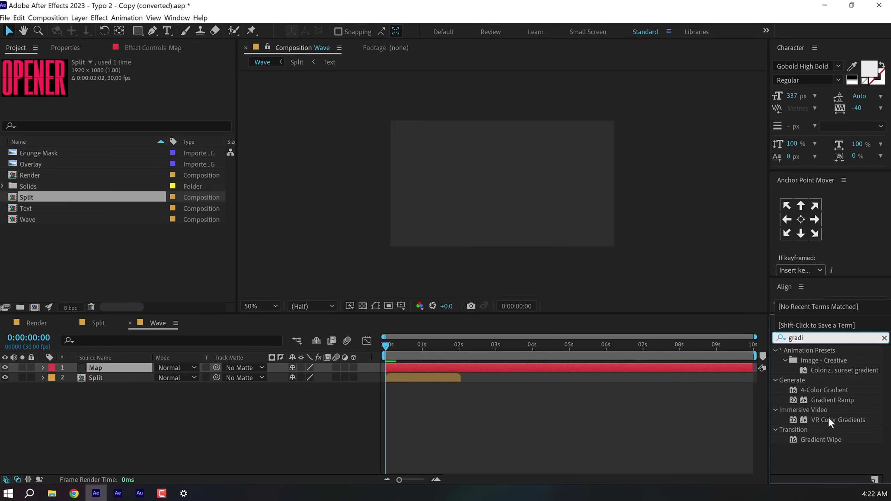
drag(830, 401, 135, 369)
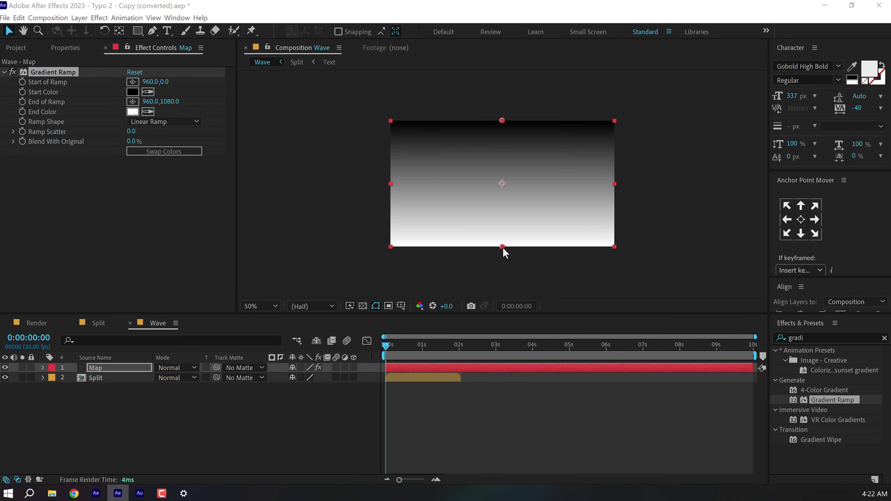
Make the ramp horizontal, with Start of Ramp at 1920,540 and End of Ramp at 0,540.
drag(504, 247, 393, 187)
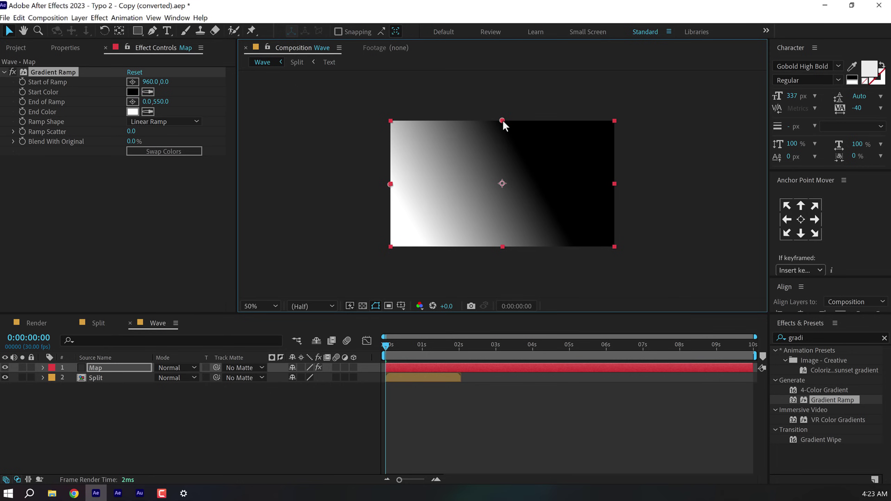
drag(502, 120, 614, 183)
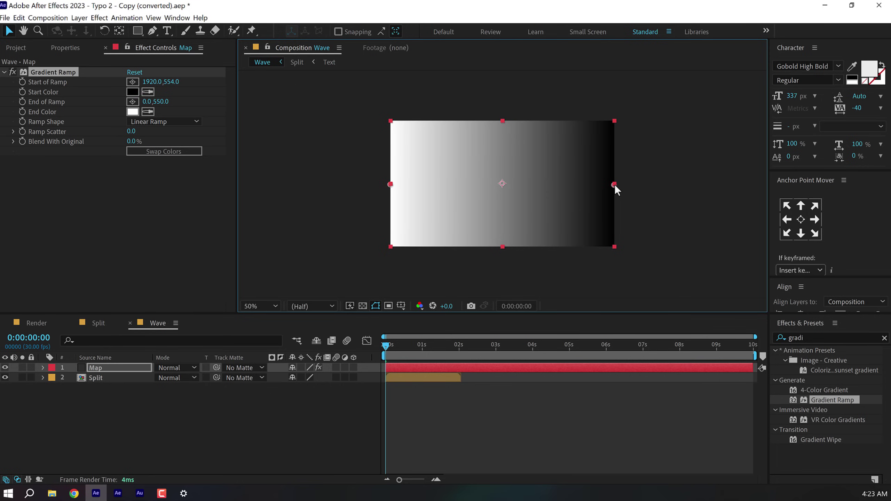
click(170, 82)
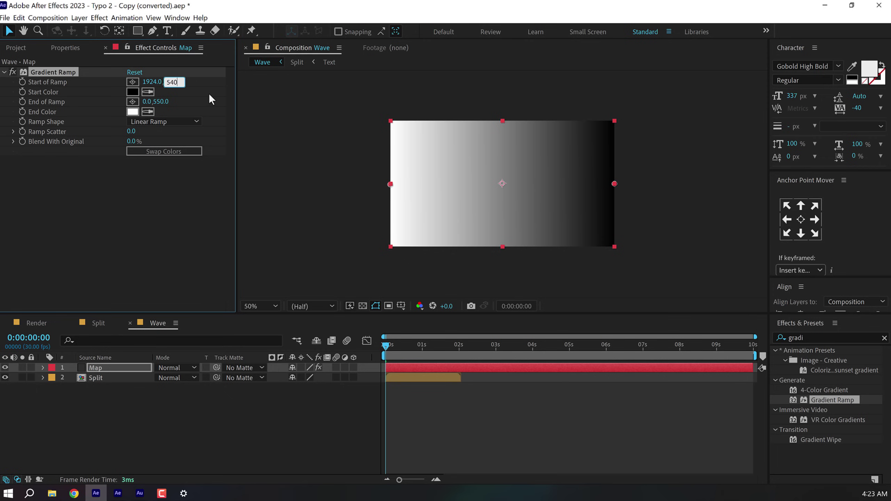
key(Return)
click(163, 102)
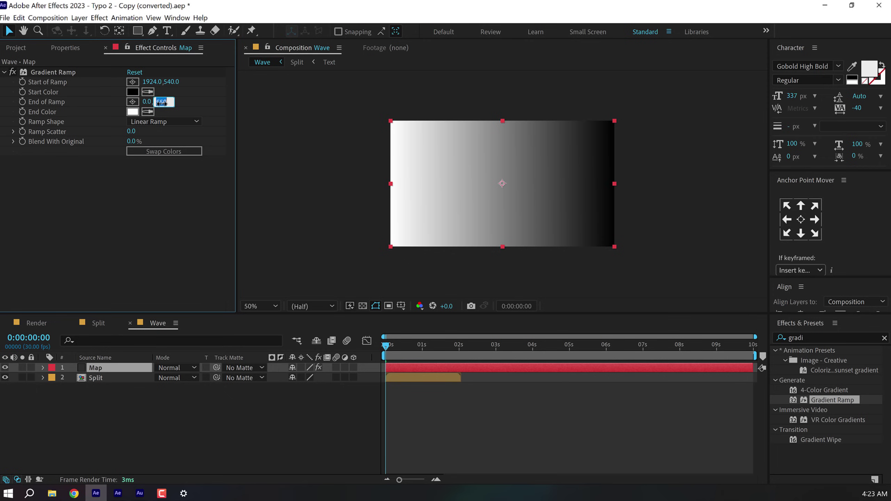
text(54)
key(Return)
click(152, 82)
text(1920)
key(Return)
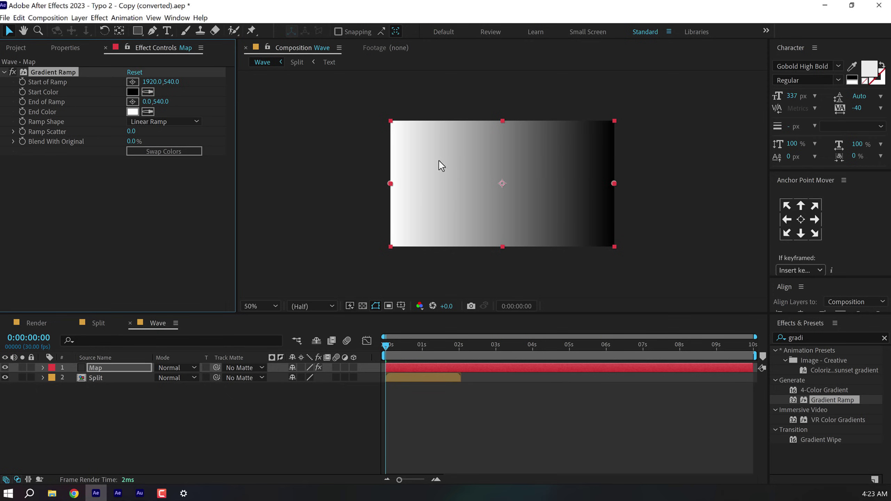
Hide the Map layer, enable Time Remapping on Split and extend it to the full comp length.
click(5, 368)
click(115, 379)
right_click(404, 377)
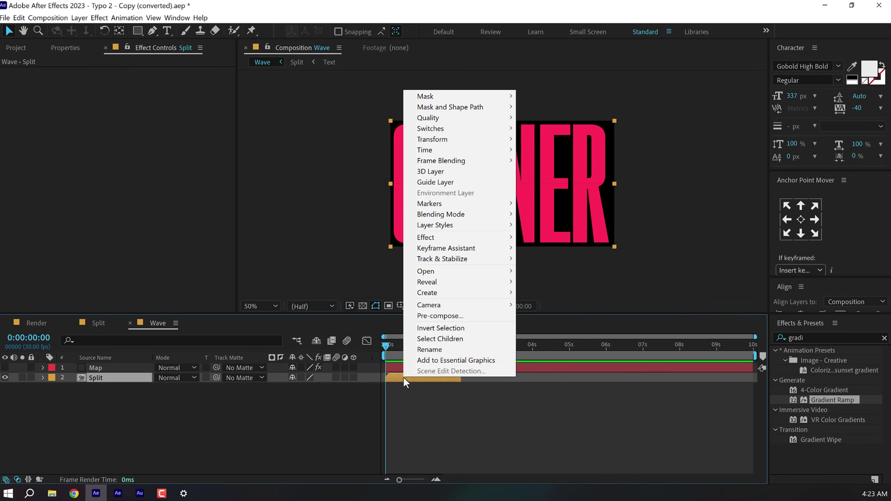
mouse_move(472, 153)
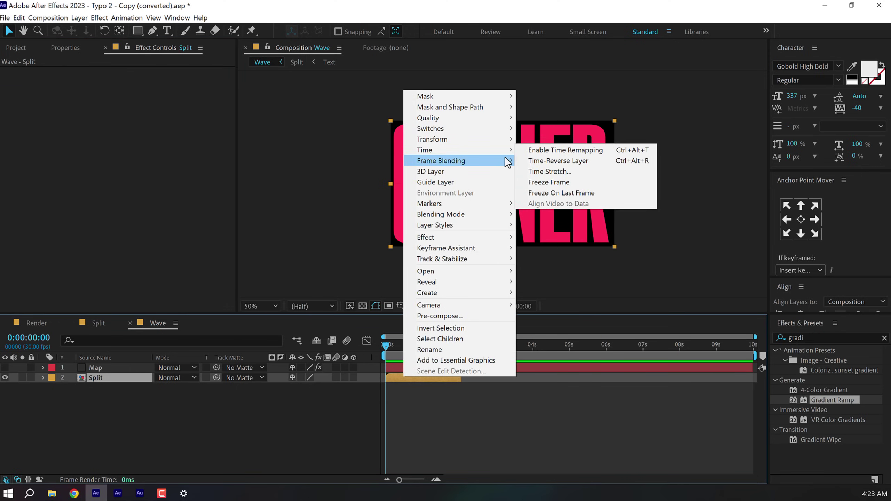
click(552, 151)
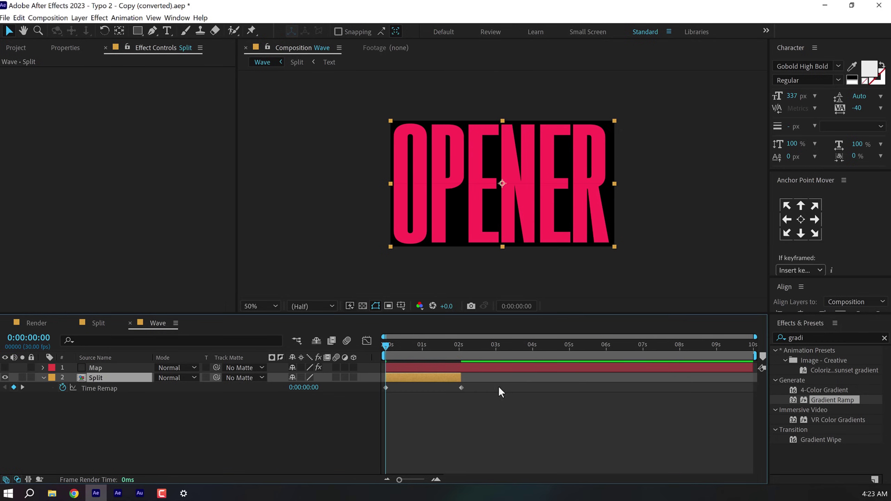
drag(462, 378, 756, 386)
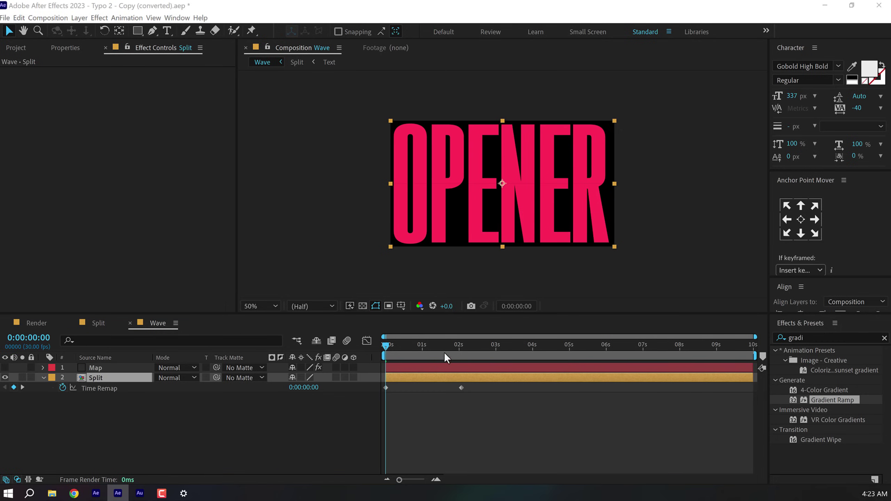
Add a loopOut() expression to Split's Time Remap and preview the loop.
alt+click(62, 388)
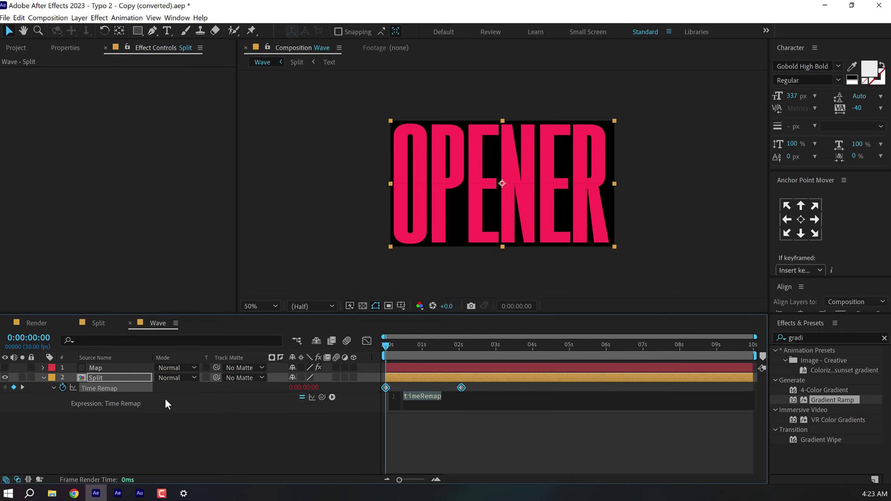
text(loop)
key(Down)
key(Down)
key(Return)
click(466, 430)
drag(416, 345, 534, 351)
key(space)
click(102, 377)
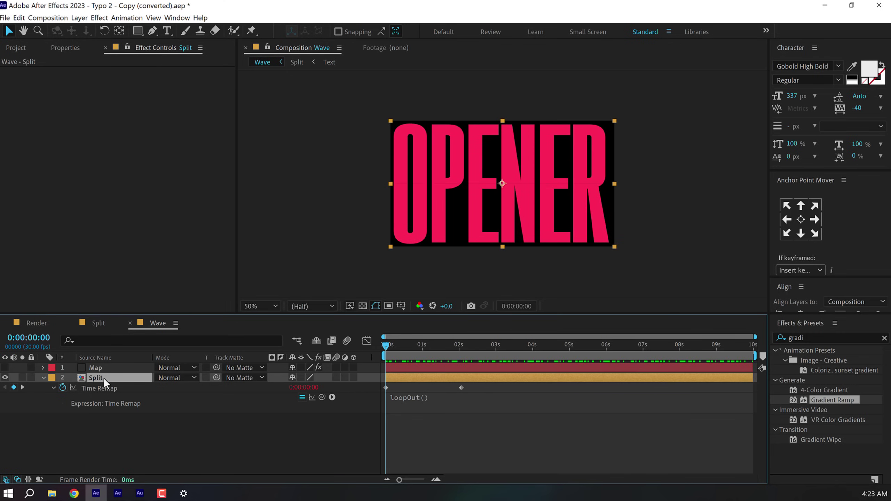
Apply Time Displacement to Split, driven by the Map layer's Effects & Masks.
click(817, 337)
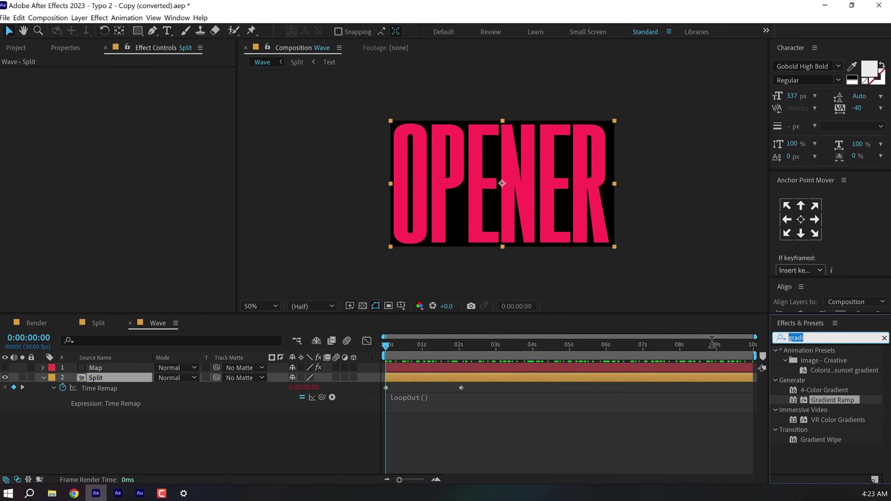
text(time dis)
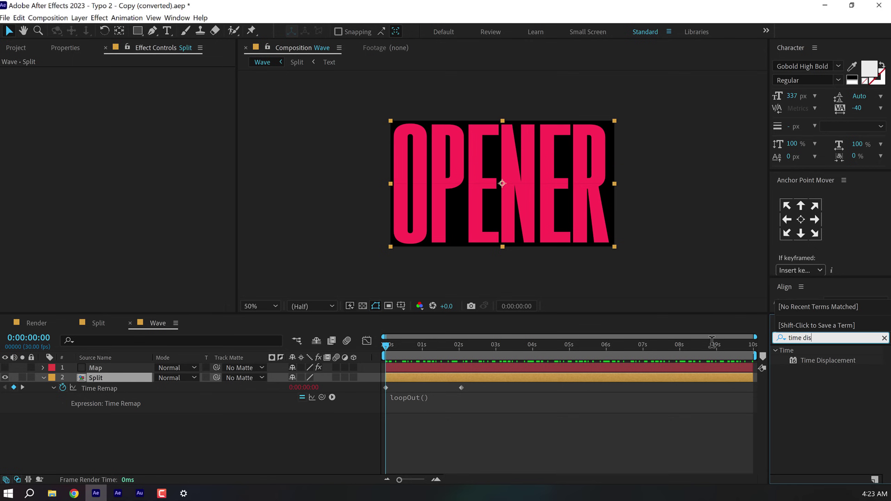
double_click(809, 361)
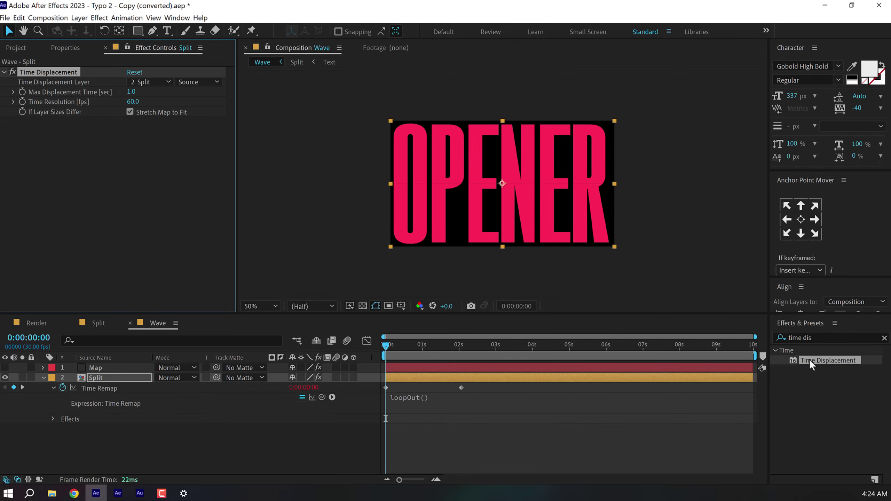
click(154, 81)
click(149, 105)
drag(386, 346, 425, 348)
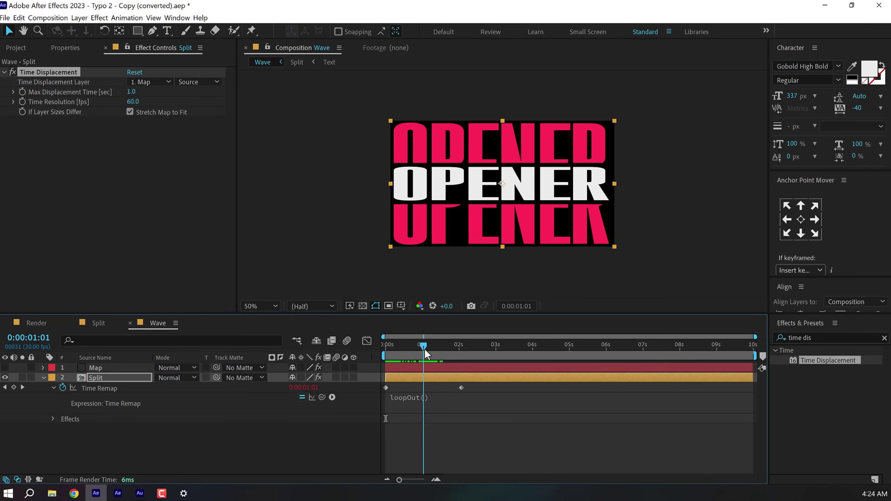
click(198, 81)
click(210, 114)
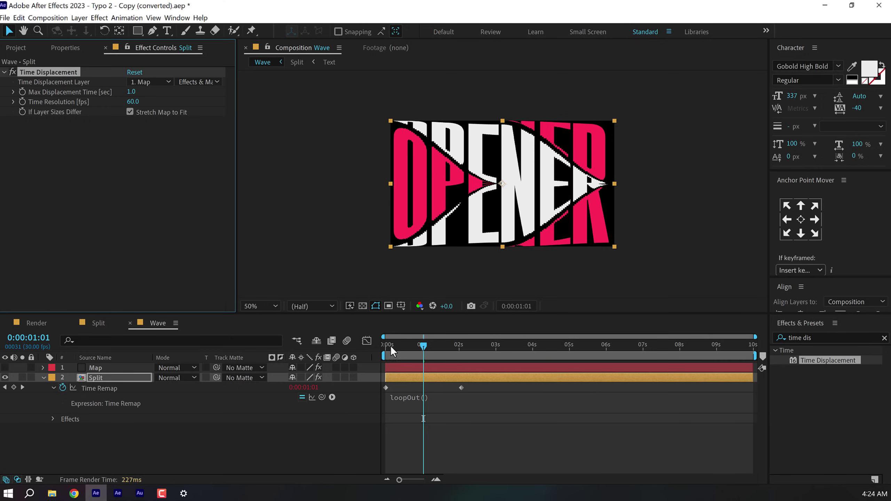
drag(396, 344, 607, 373)
View the wave at 100% and set Time Displacement's Time Resolution to 250 fps.
key(period)
key(period)
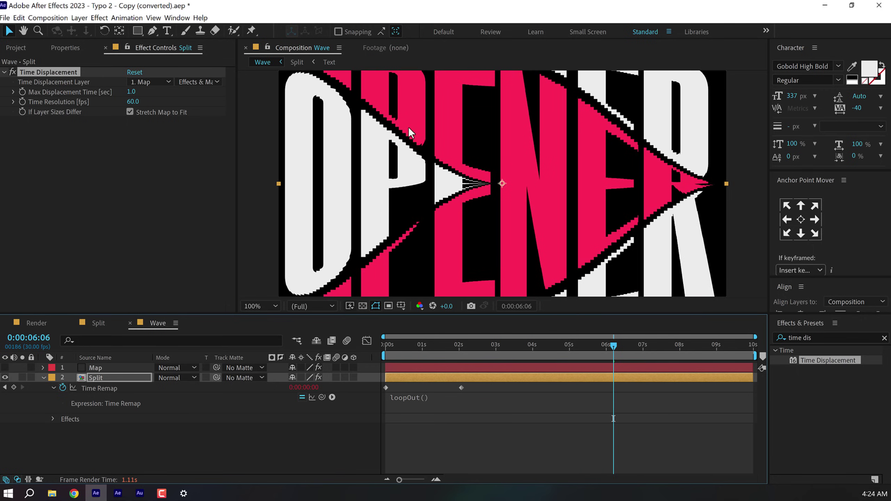
click(135, 101)
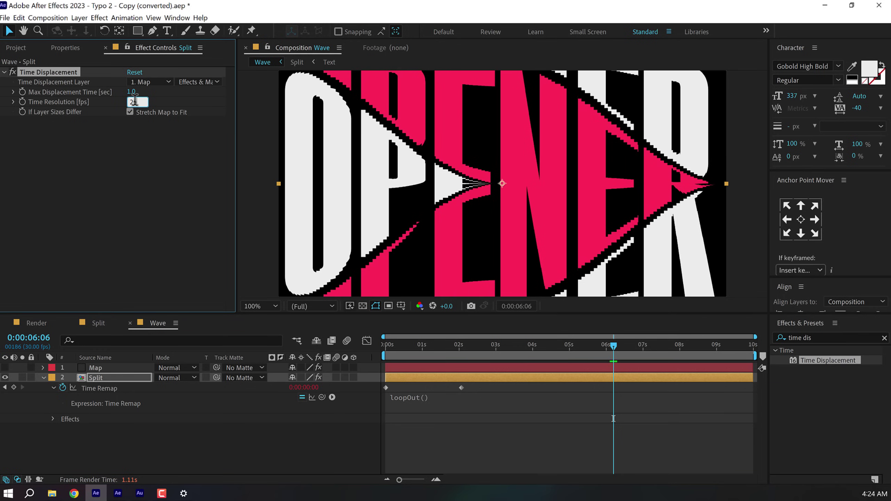
key(Return)
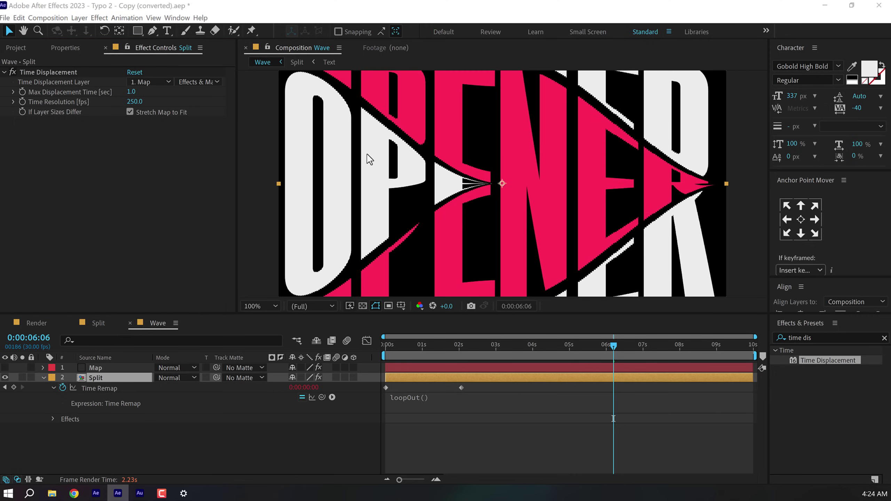
click(776, 337)
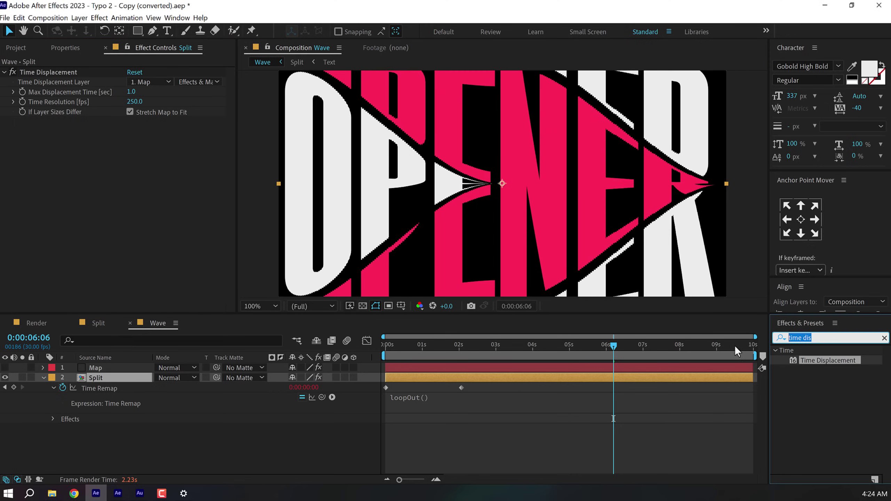
Apply Fast Box Blur to Split with a Blur Radius of 5.
text(fast box)
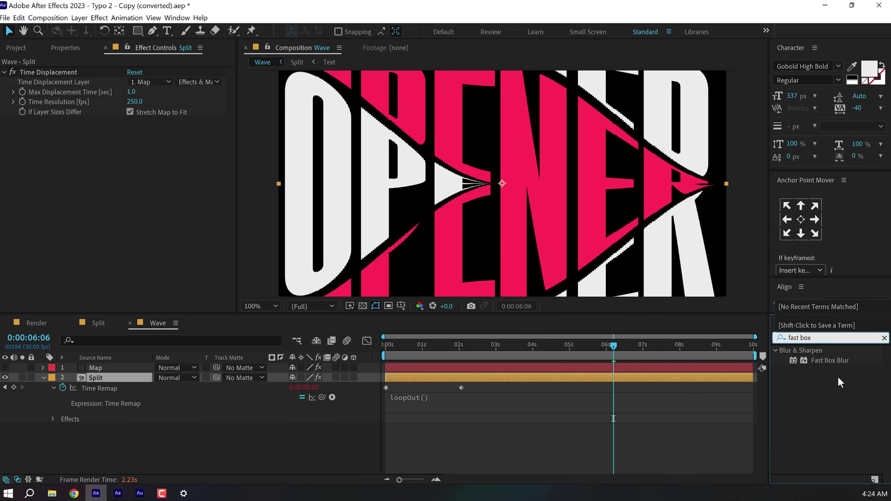
drag(832, 360, 502, 254)
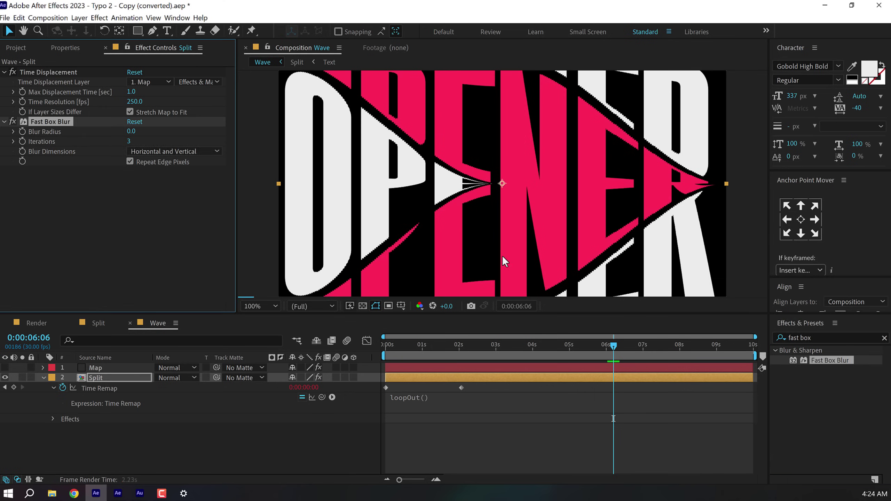
click(131, 132)
text(5)
click(195, 302)
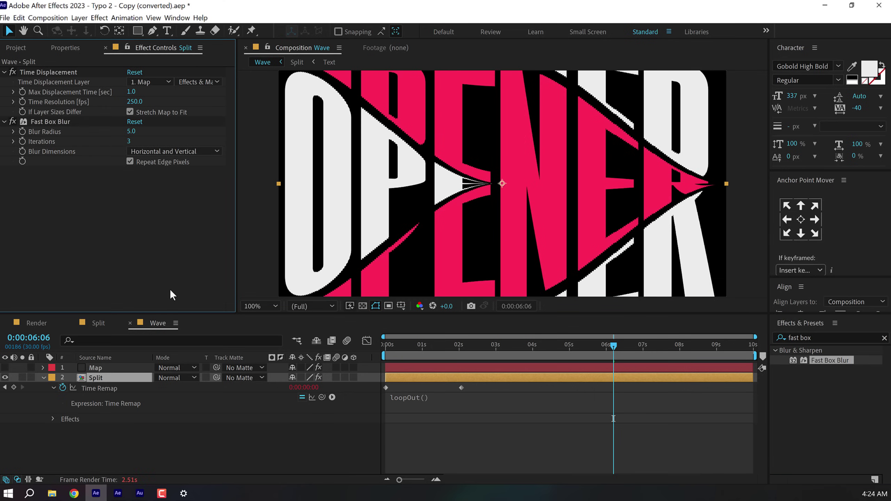
Add Curves set to the Alpha channel and steepen the curve to harden letter edges.
click(826, 337)
text(curv)
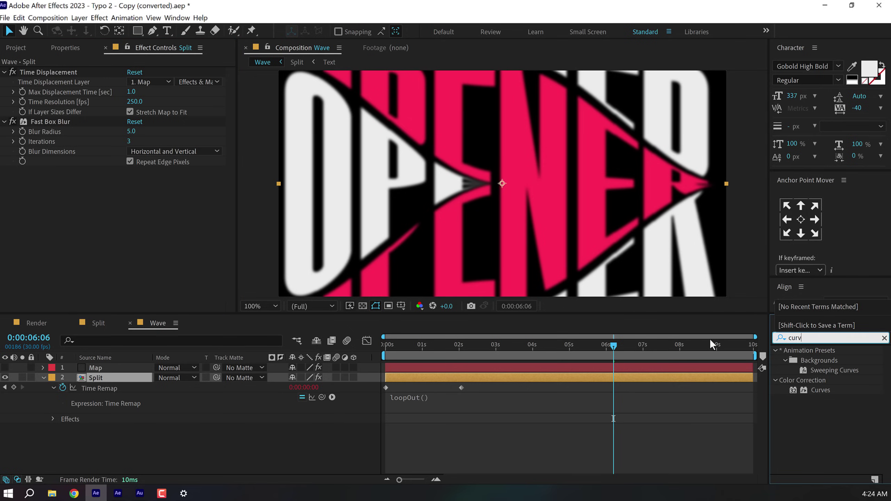
text(e)
double_click(820, 390)
click(169, 91)
click(154, 145)
drag(64, 234, 84, 269)
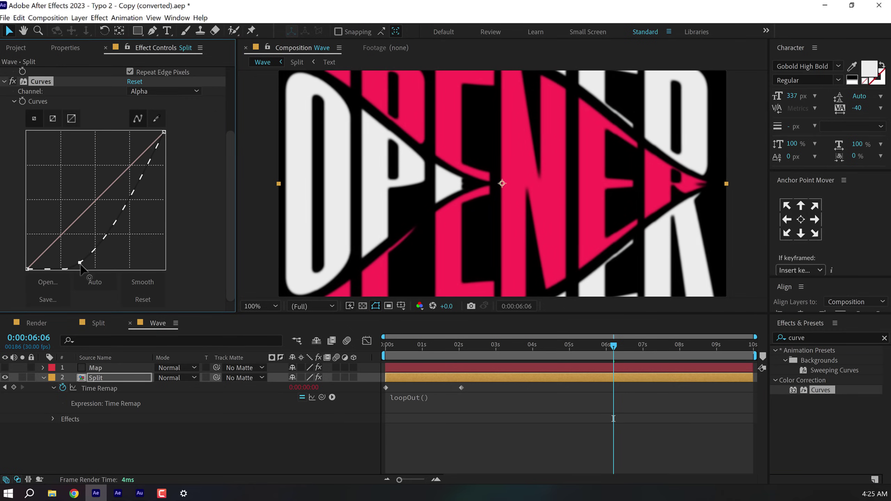
drag(140, 167, 103, 131)
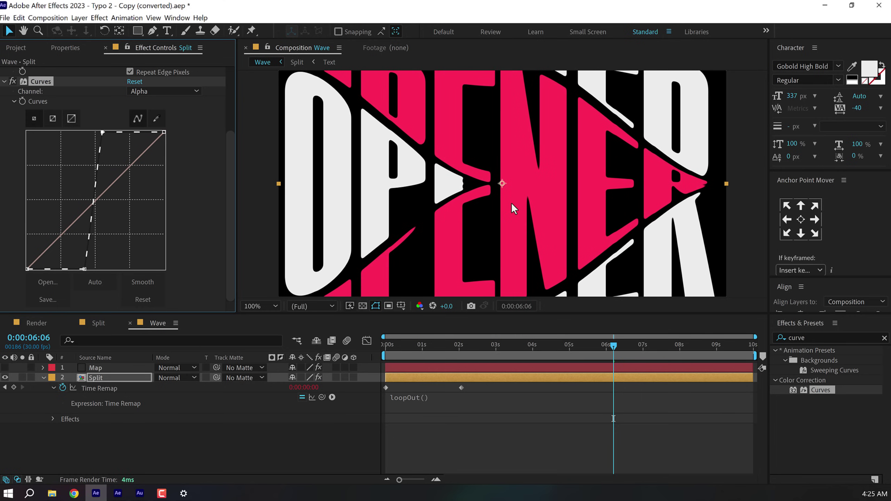
Preview the frame at 0:00:02:22 at 50% zoom and full resolution.
key(comma)
key(comma)
click(312, 306)
click(314, 327)
drag(396, 348, 511, 348)
Set Max Displacement Time to 0.5 and preview around 0:00:02:19 at half resolution.
drag(231, 196, 153, 81)
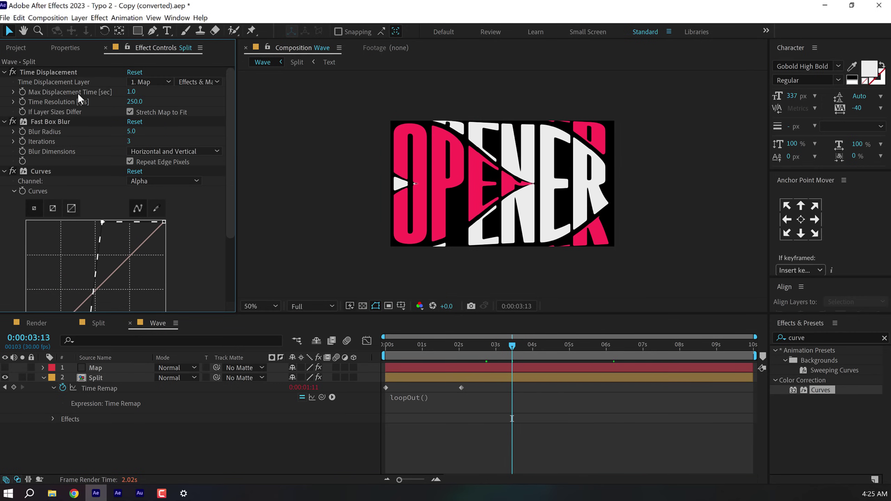
click(134, 92)
text(0.5)
key(Return)
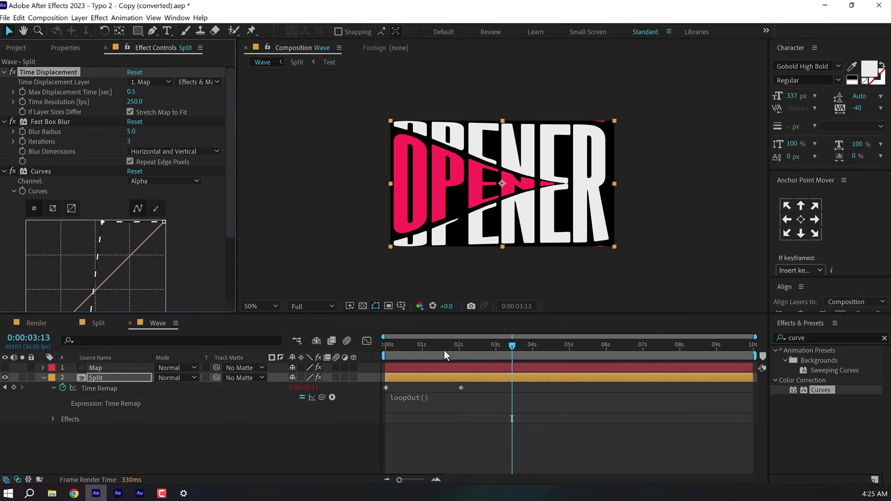
drag(444, 349, 561, 358)
click(312, 306)
click(310, 329)
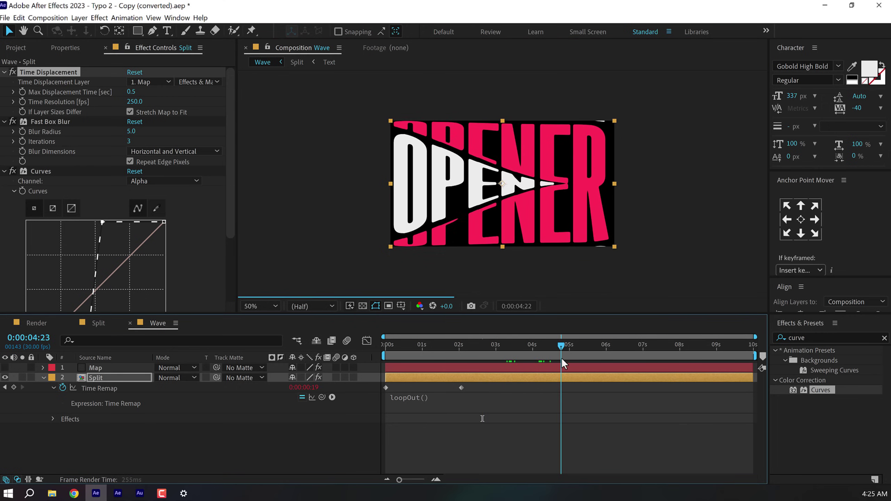
Test a Max Displacement Time of 4, then return it to 0.5 and scrub the preview.
click(131, 93)
text(4)
key(Return)
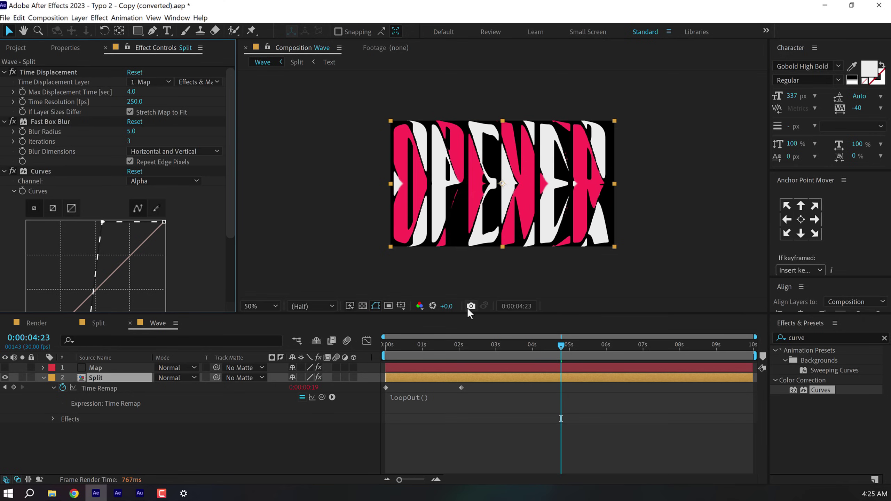
click(492, 349)
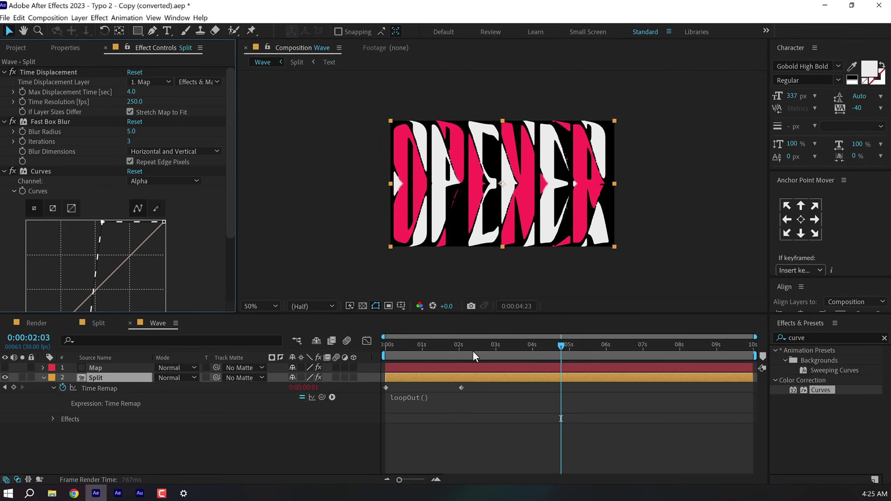
click(133, 91)
text(0.5)
key(Return)
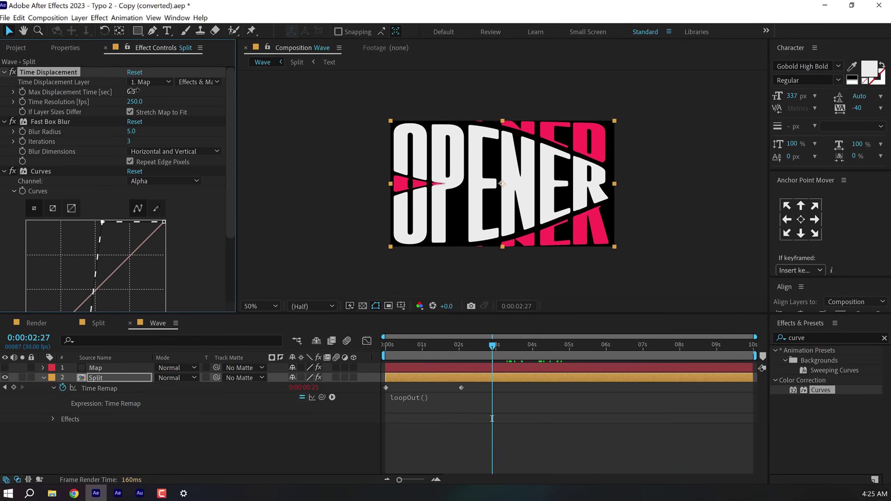
drag(498, 351, 554, 352)
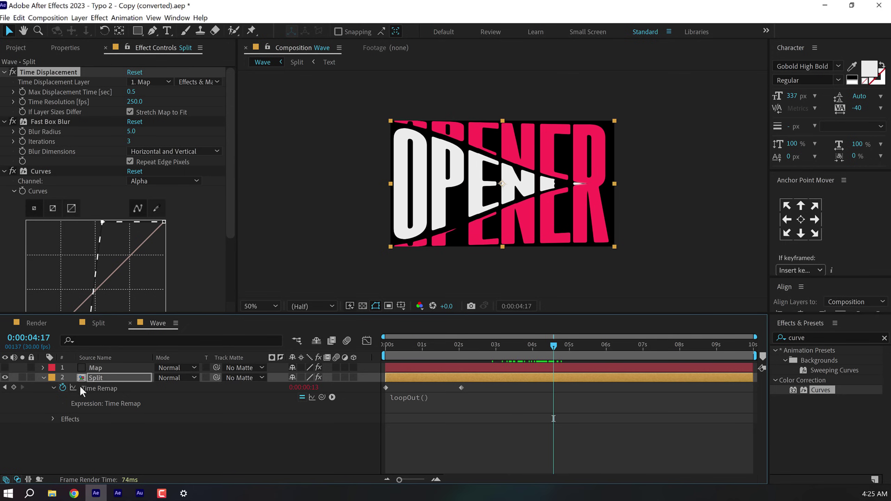
click(93, 371)
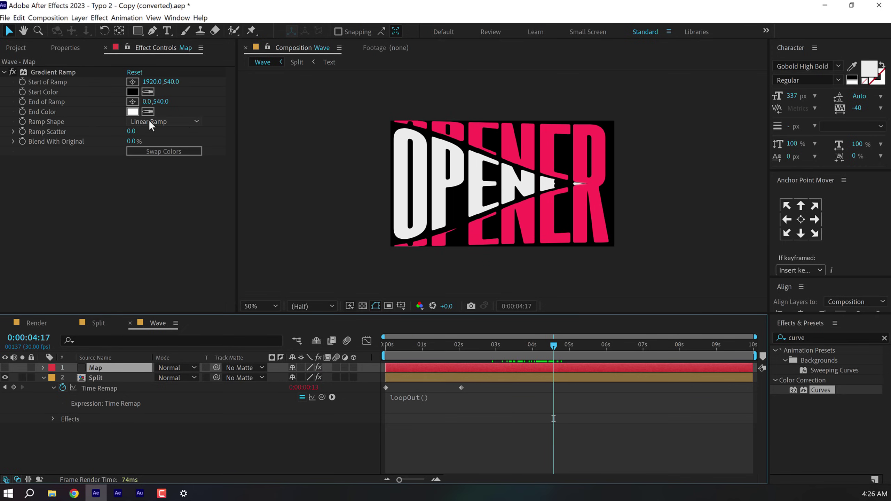
click(5, 368)
click(170, 120)
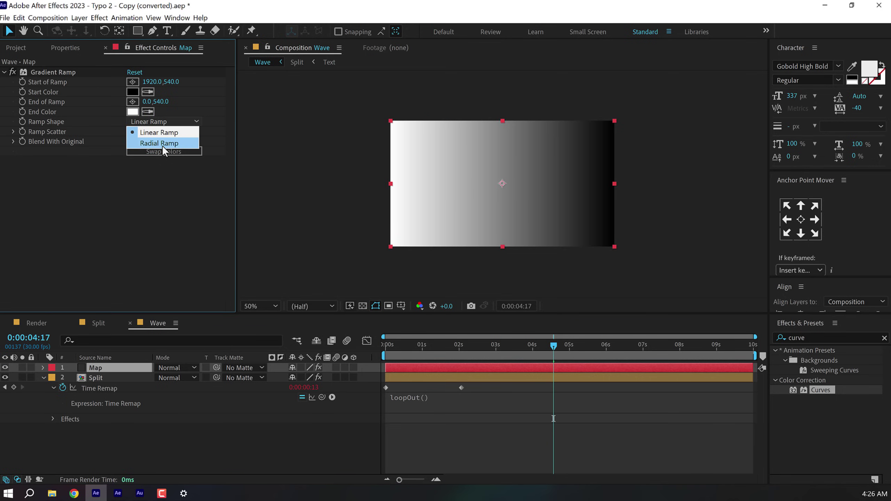
click(161, 145)
drag(614, 184, 502, 182)
click(168, 151)
click(5, 368)
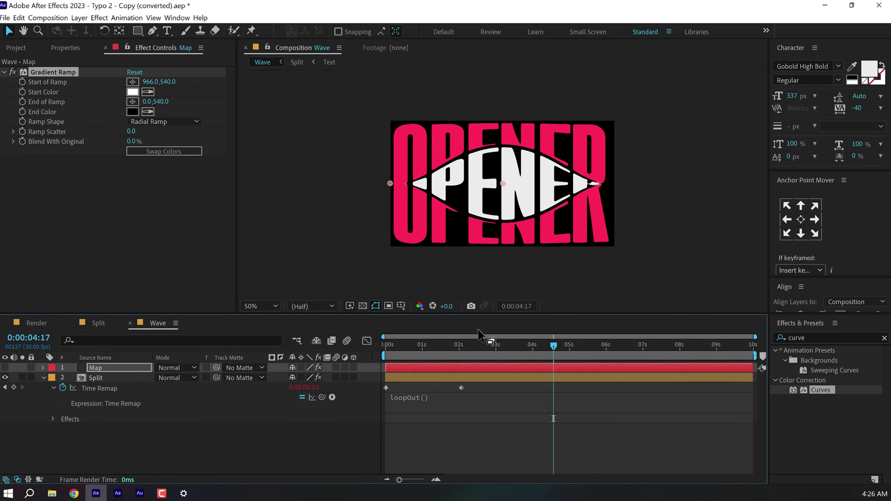
drag(420, 346, 540, 345)
click(103, 368)
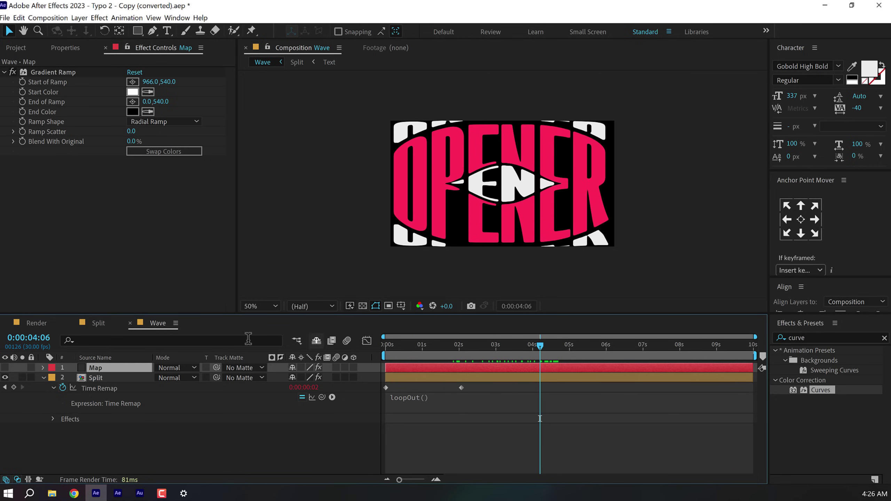
click(5, 368)
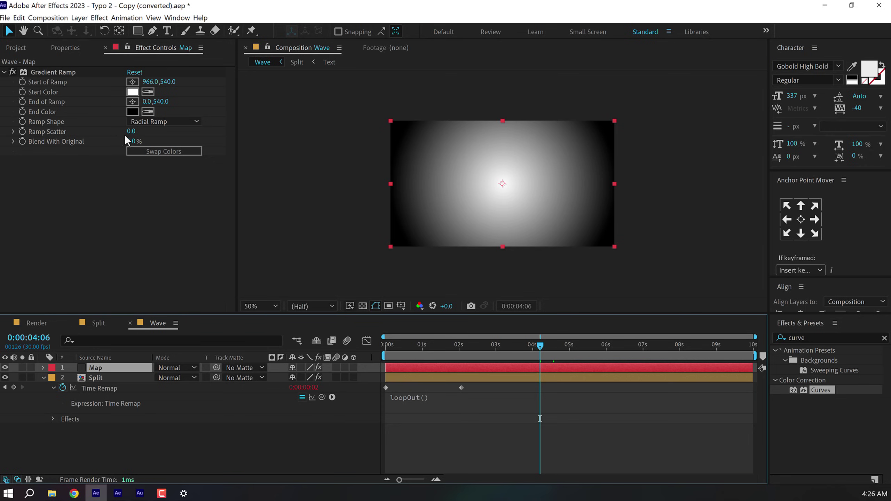
click(158, 152)
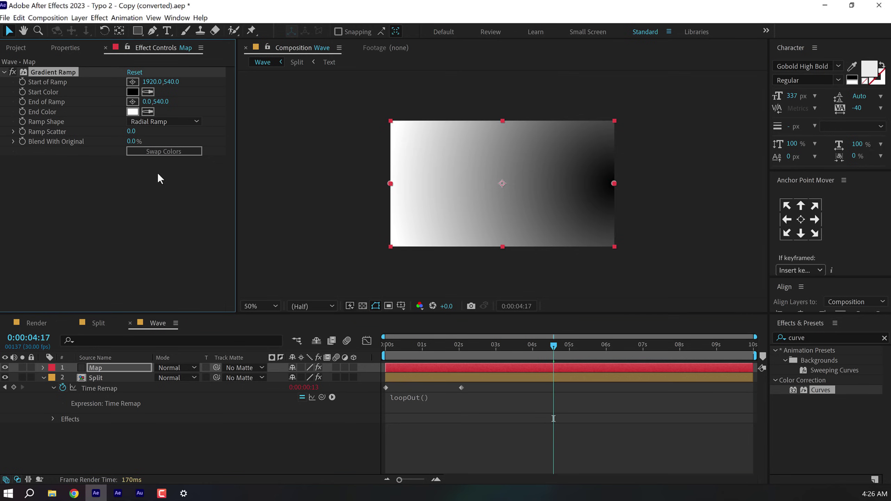
key(Up)
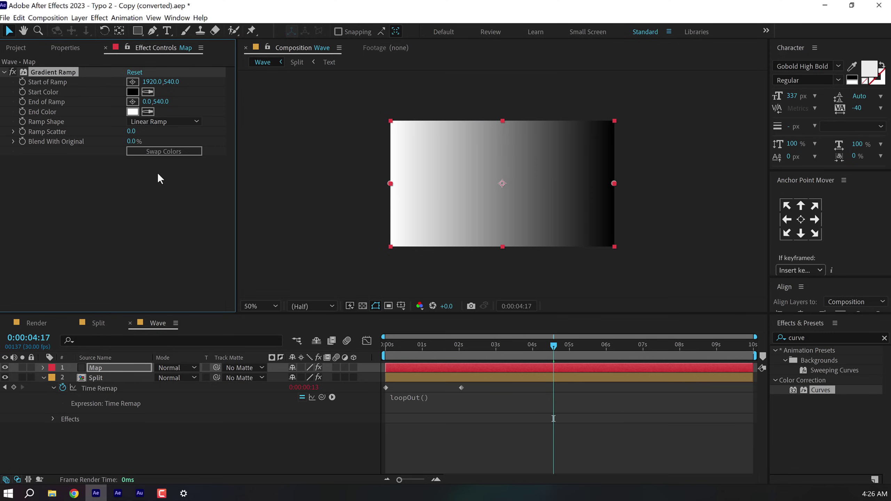
click(5, 368)
click(44, 378)
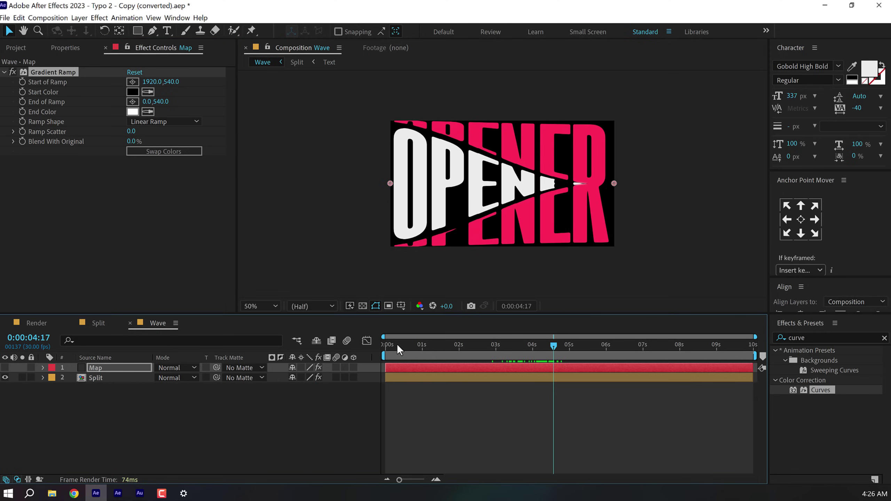
drag(397, 344, 571, 348)
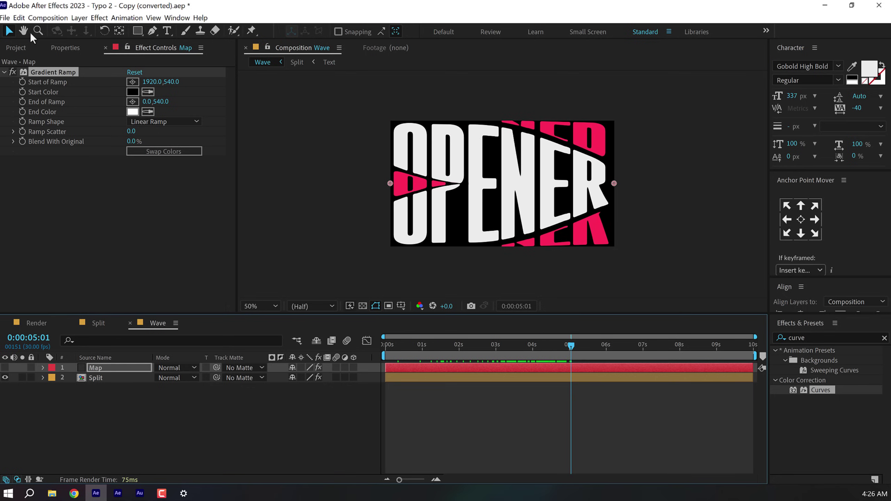
Open the Render comp, add Wave as a layer and place Grunge Mask above it.
click(18, 47)
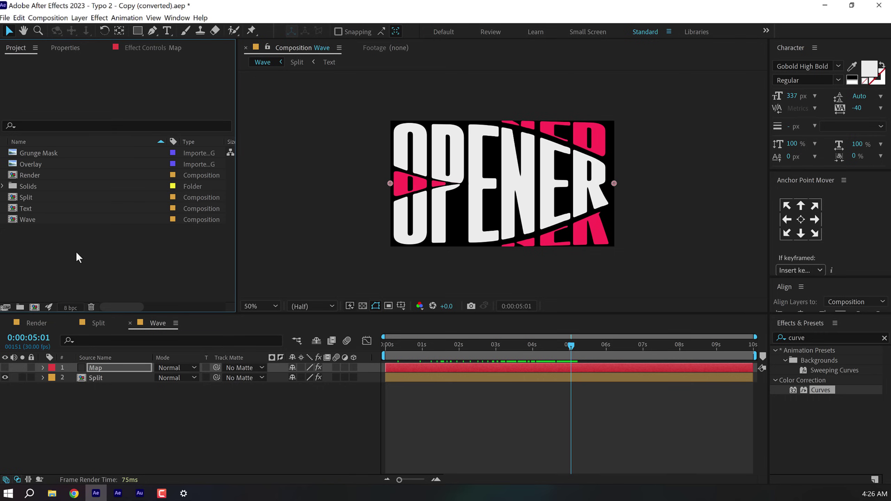
click(49, 325)
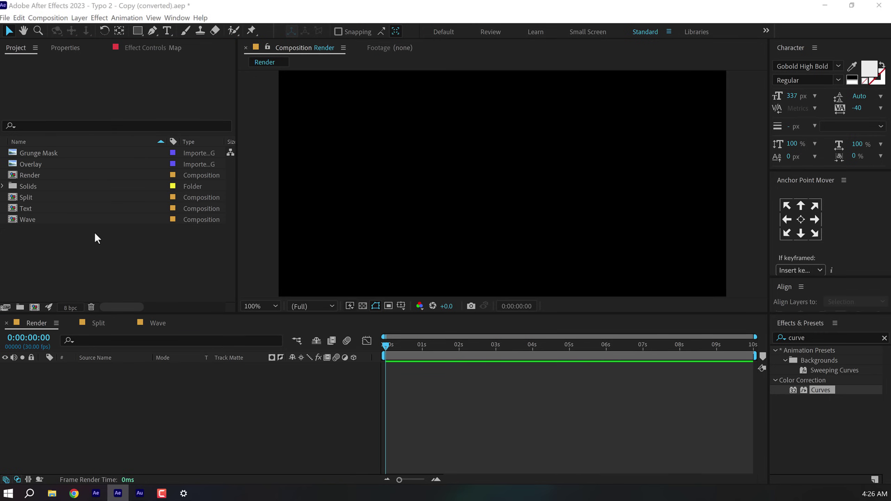
drag(31, 219, 88, 404)
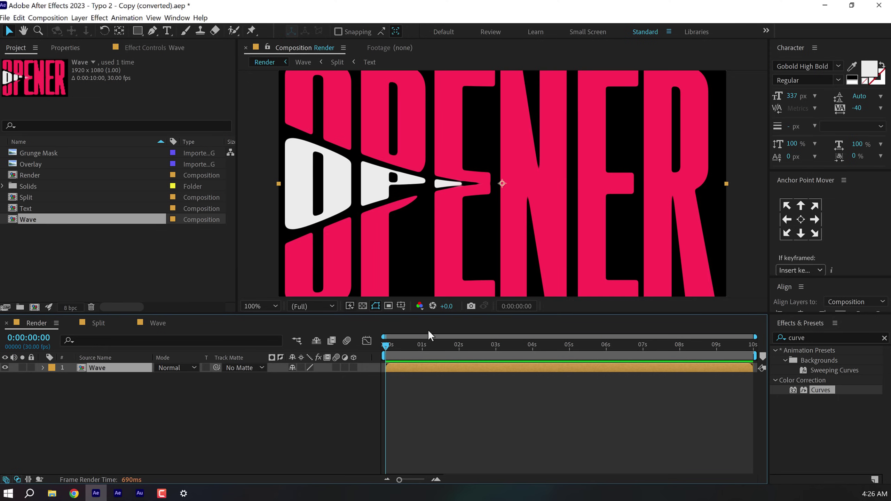
key(comma)
drag(427, 348, 528, 368)
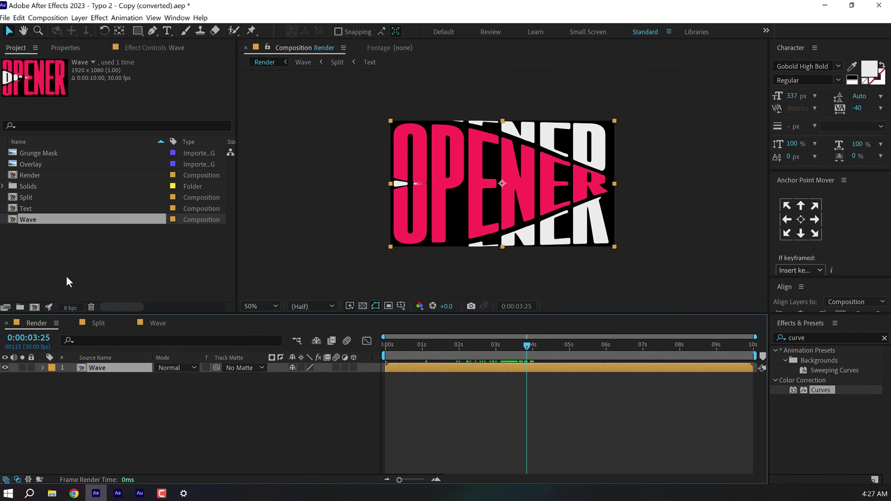
drag(39, 153, 108, 367)
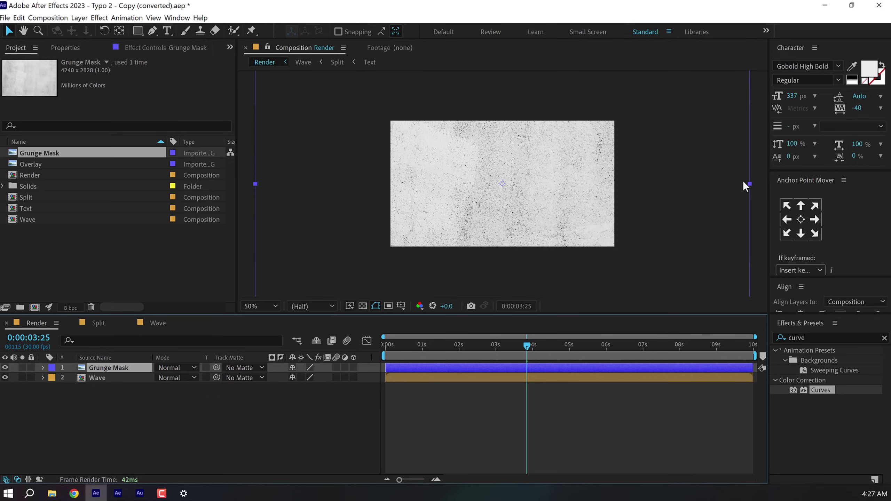
Duplicate the Wave layer, rename the copy Inner Mask and move it to the top.
click(134, 410)
click(106, 379)
key(ctrl+d)
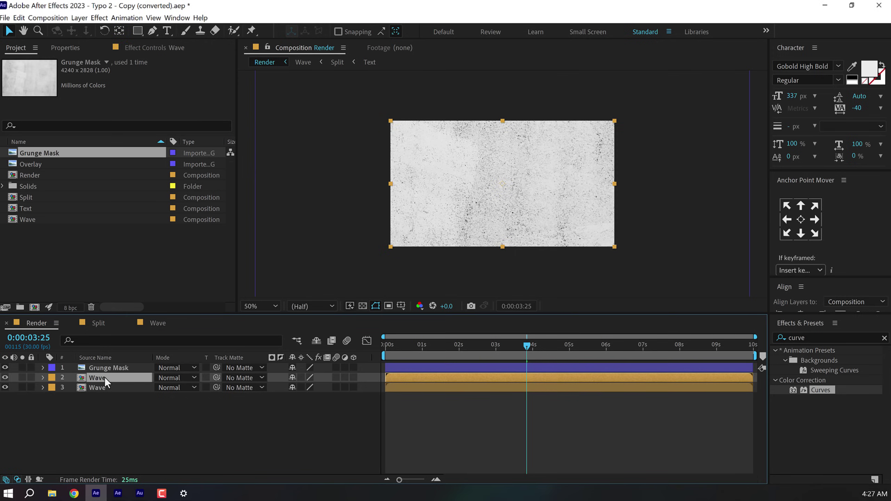
key(Return)
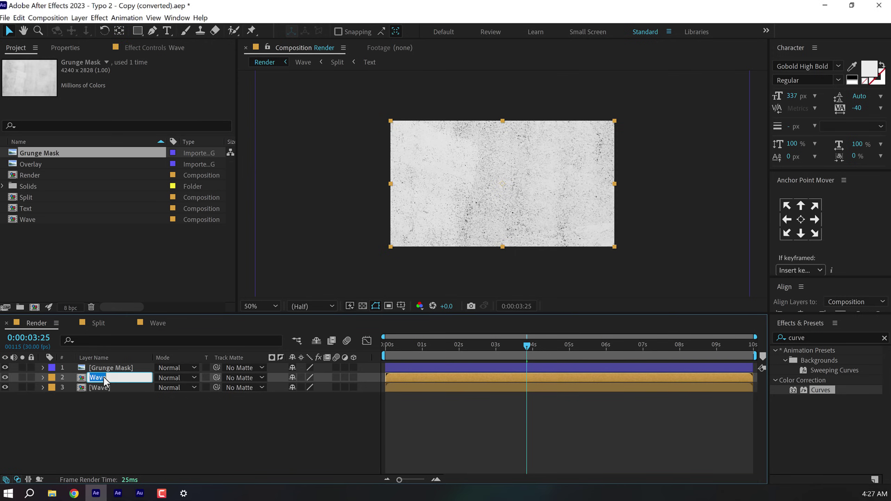
text(Inner Mask)
key(Return)
drag(103, 376, 101, 363)
Set Grunge Mask's track matte to Inner Mask and view at 100%.
click(237, 377)
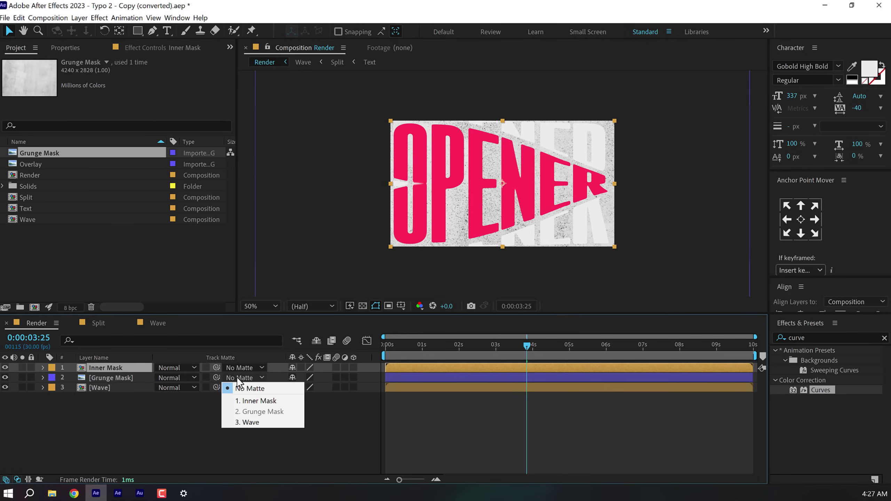
click(252, 403)
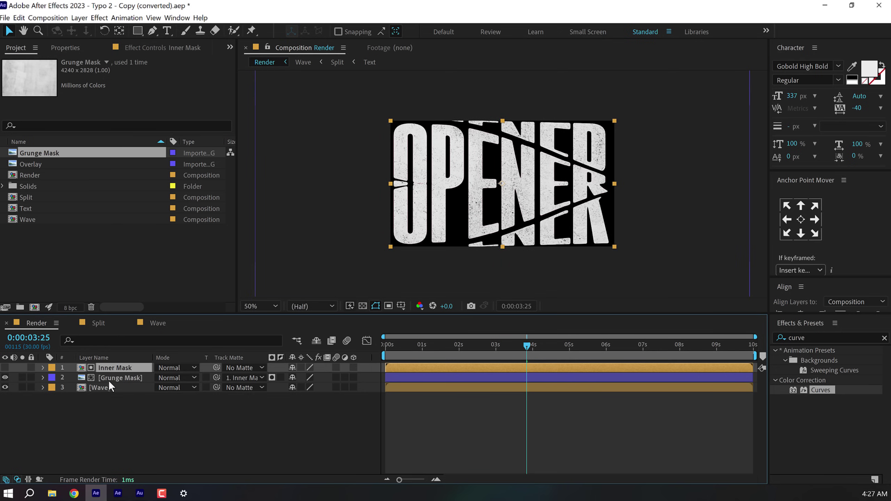
key(/)
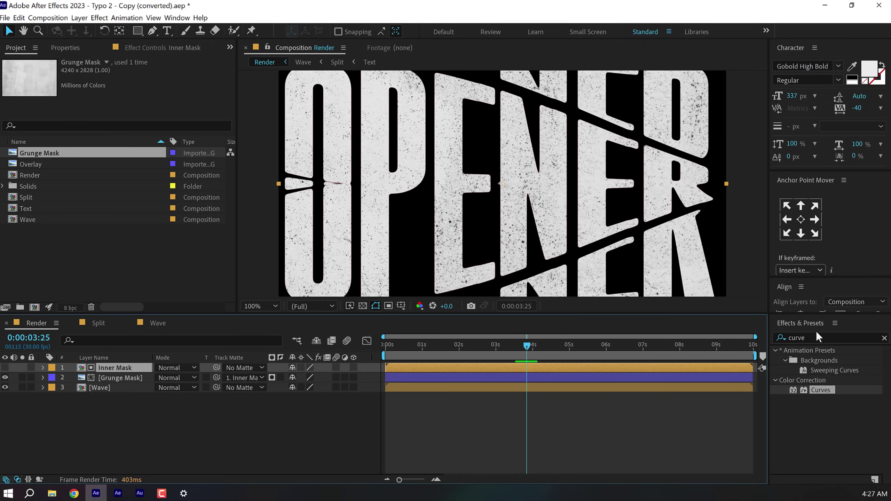
Apply Simple Choker to Inner Mask with Choke Matte set to 50.
drag(807, 338, 741, 339)
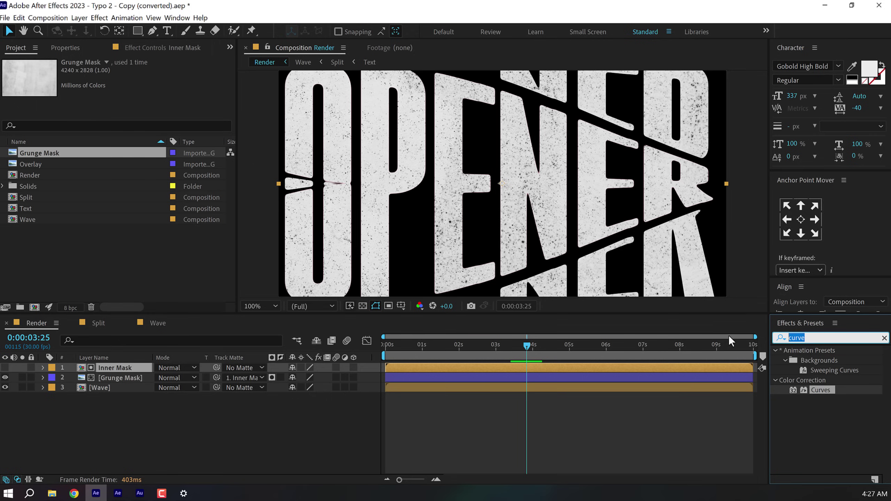
text(simpler)
key(BackSpace)
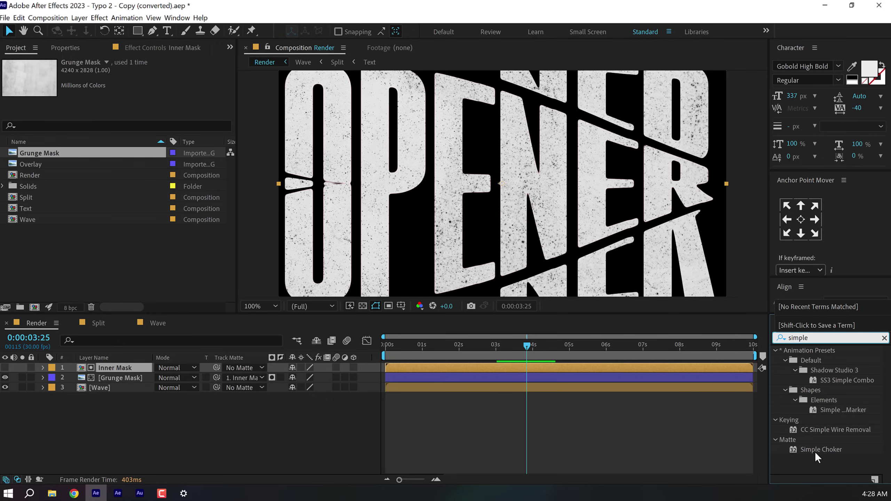
double_click(821, 450)
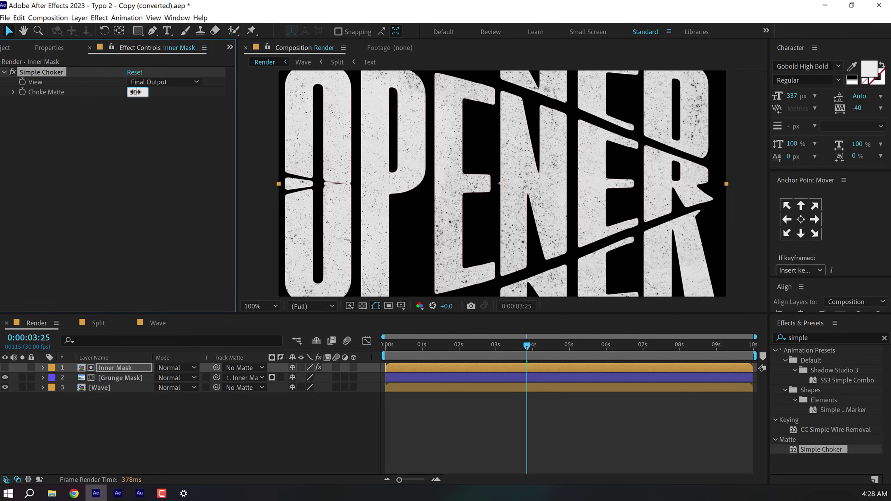
click(136, 92)
text(50)
key(Return)
Add Luma Key to Grunge Mask, keying out brighter areas at Threshold 200.
click(120, 379)
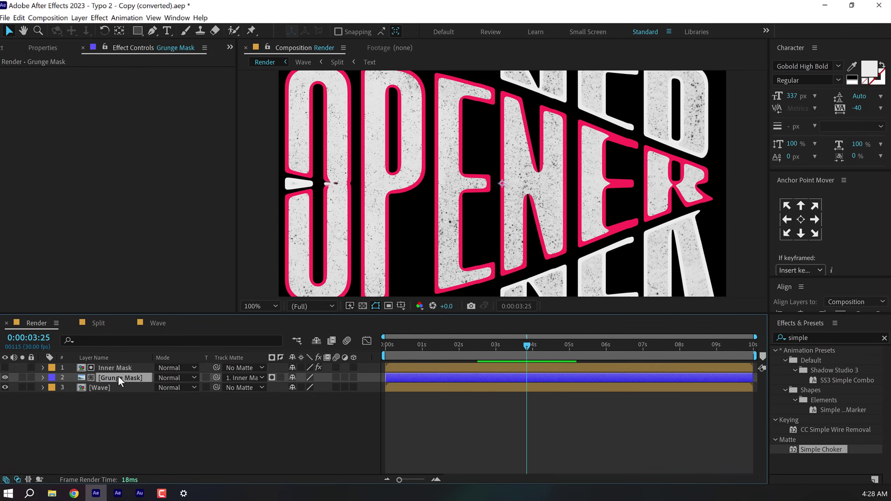
click(811, 339)
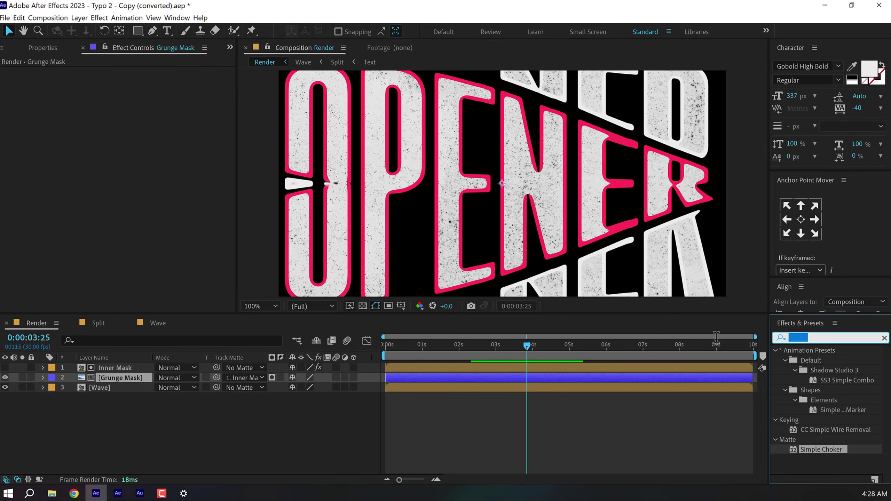
text(luma)
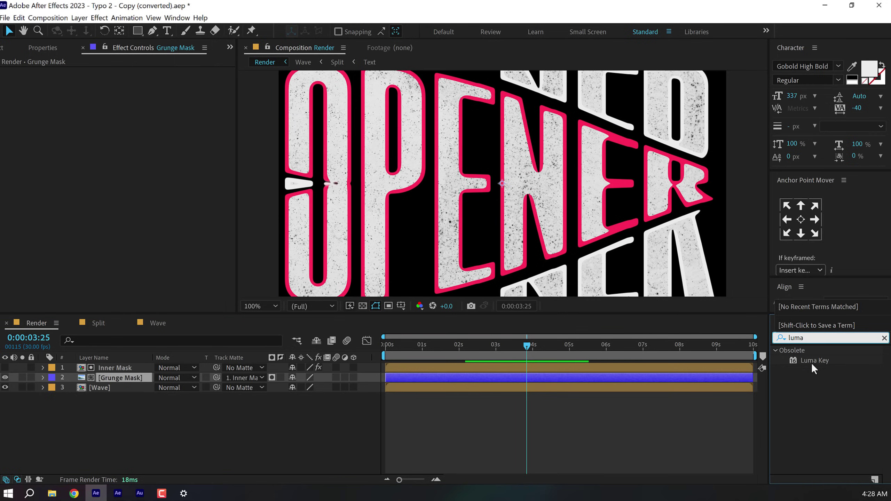
drag(814, 360, 142, 109)
click(155, 82)
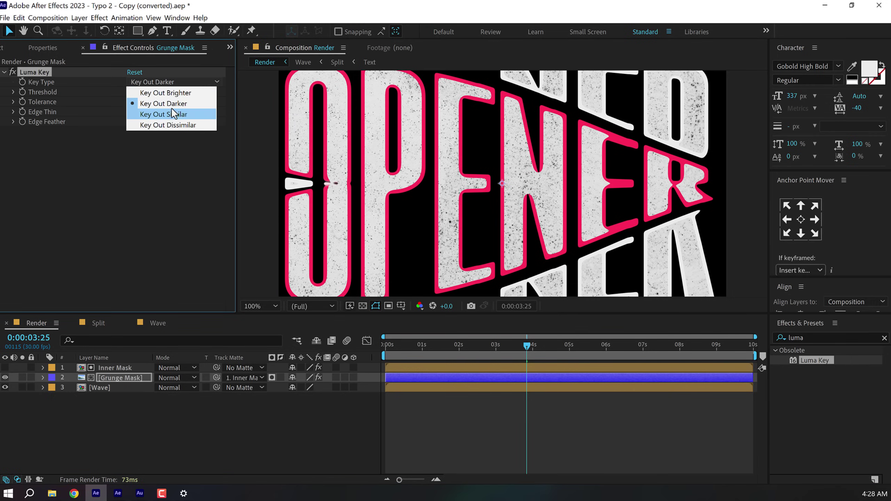
click(176, 97)
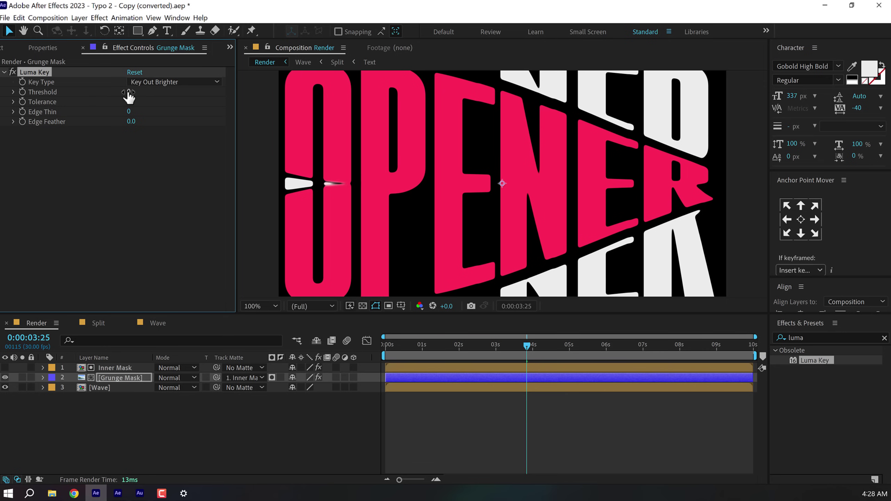
click(129, 92)
text(200)
click(128, 158)
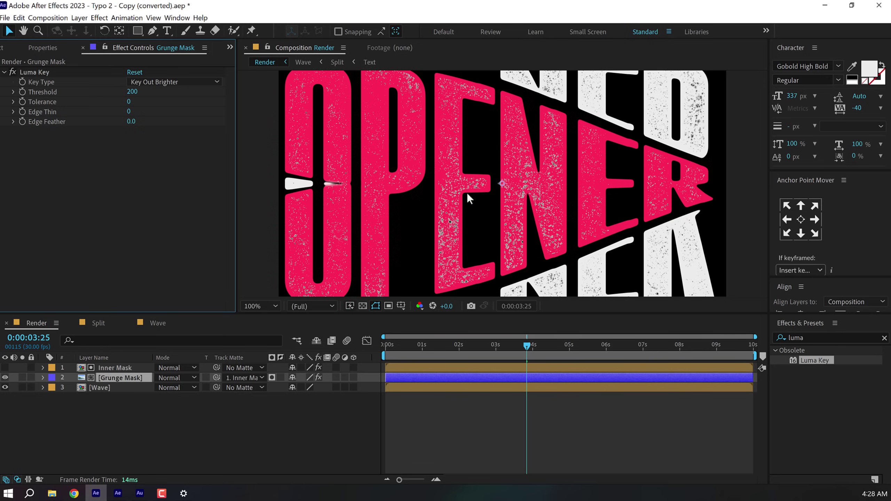
Apply a near-black Fill effect to the Grunge Mask layer.
click(815, 337)
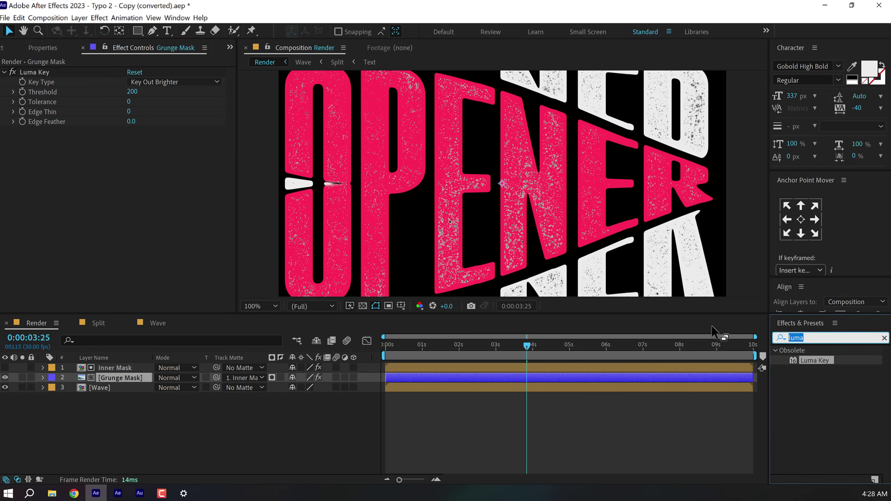
text(fill)
drag(816, 409, 140, 165)
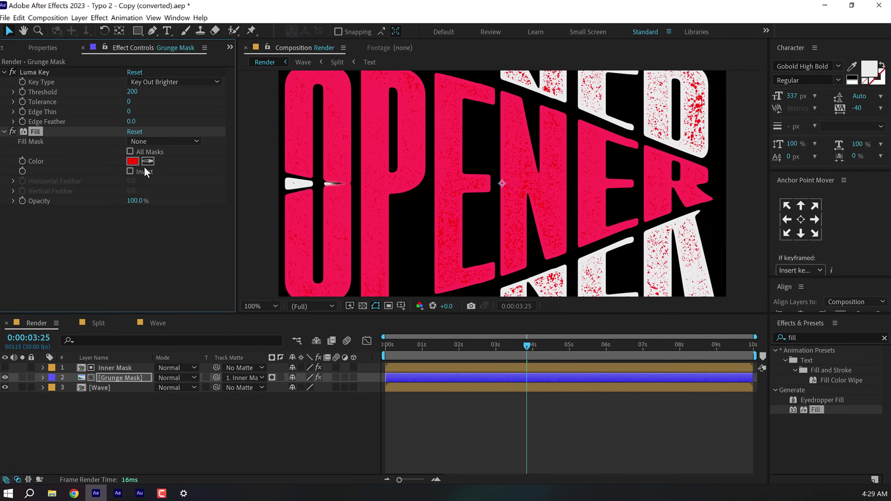
click(133, 161)
drag(272, 246, 234, 308)
click(523, 165)
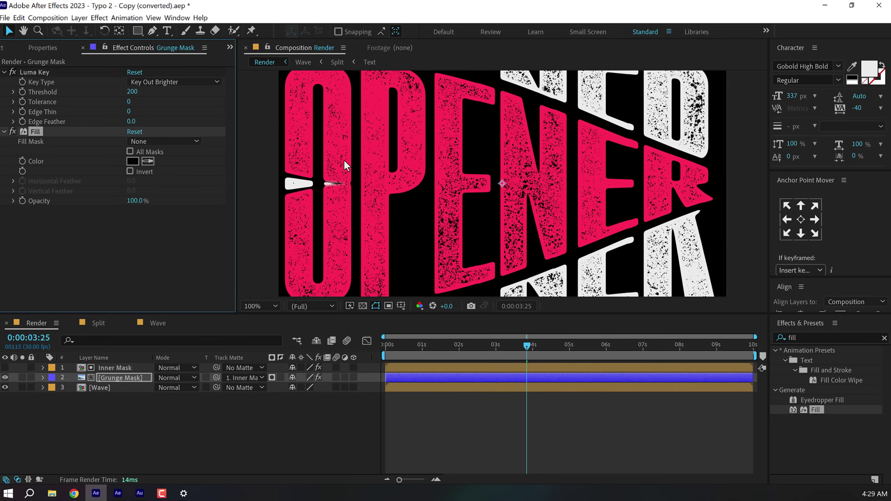
Add Gaussian Blur to Grunge Mask with Blurriness 2.0.
click(817, 339)
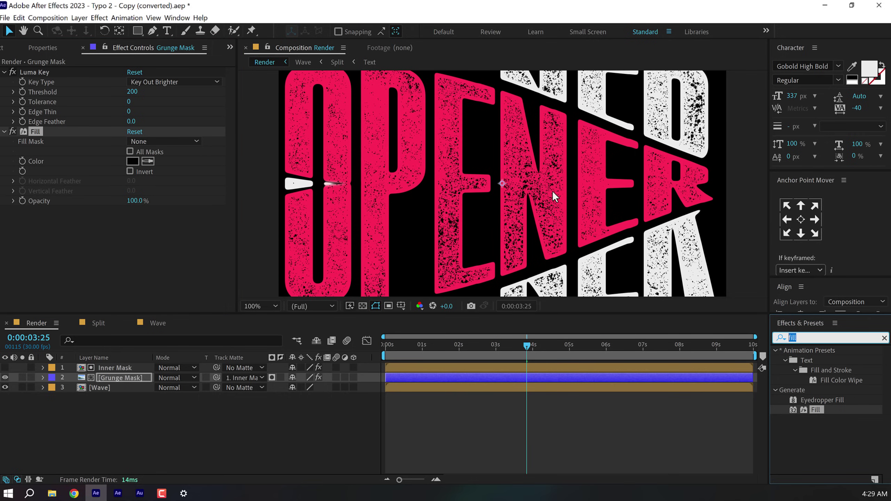
text(ga)
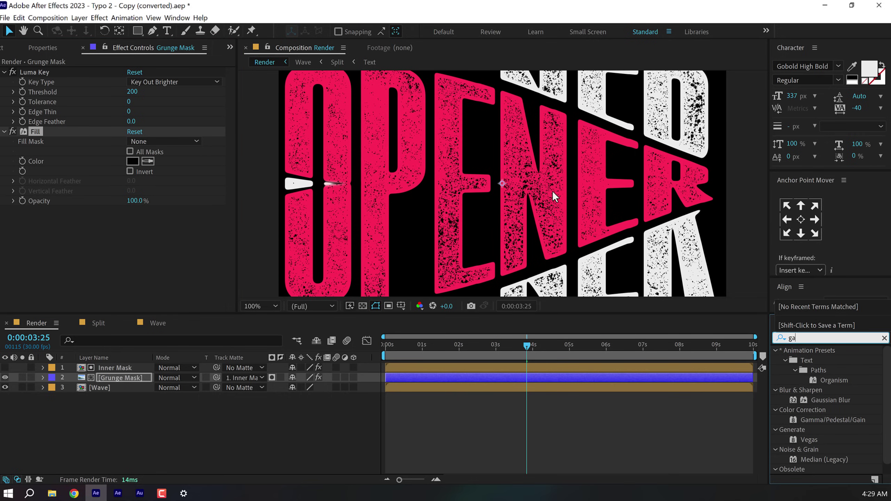
text(uss)
double_click(825, 362)
click(133, 221)
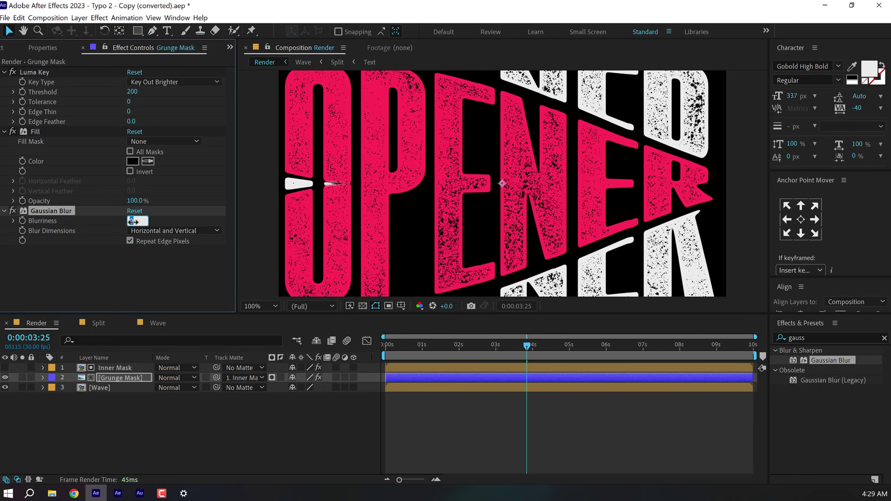
click(144, 279)
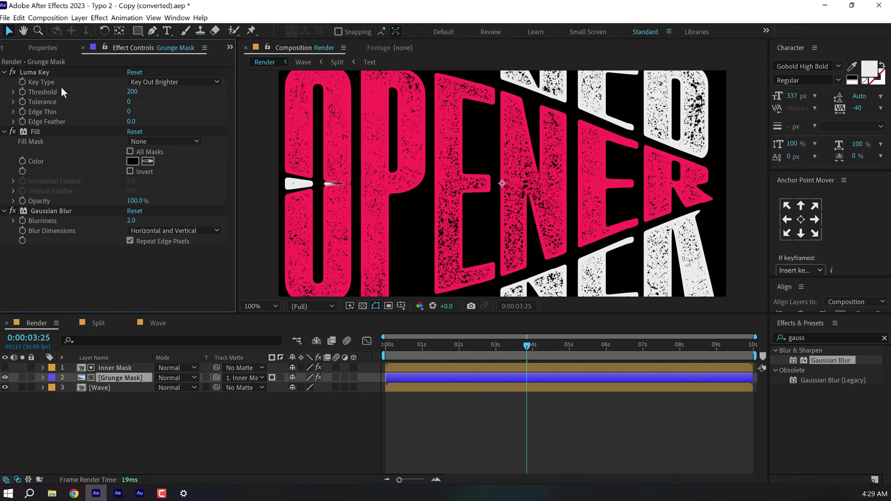
Place the Overlay texture as the top layer of Render in Screen blend mode.
click(7, 49)
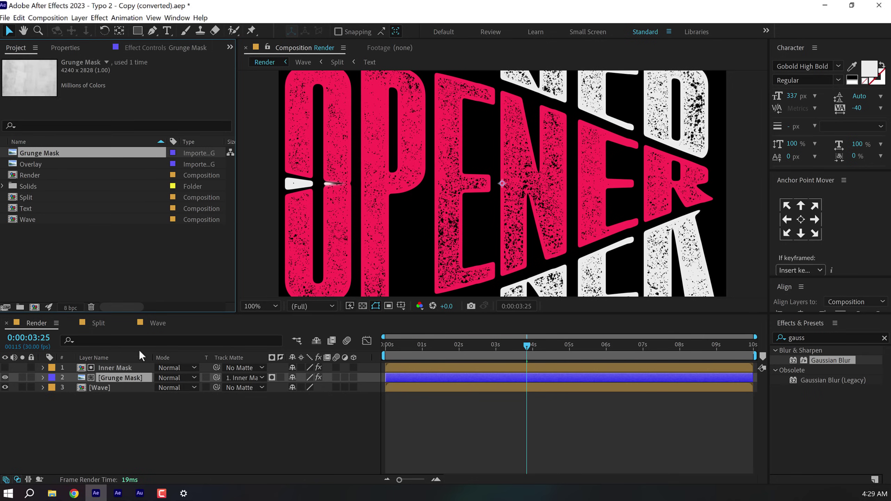
drag(35, 165, 104, 364)
click(193, 368)
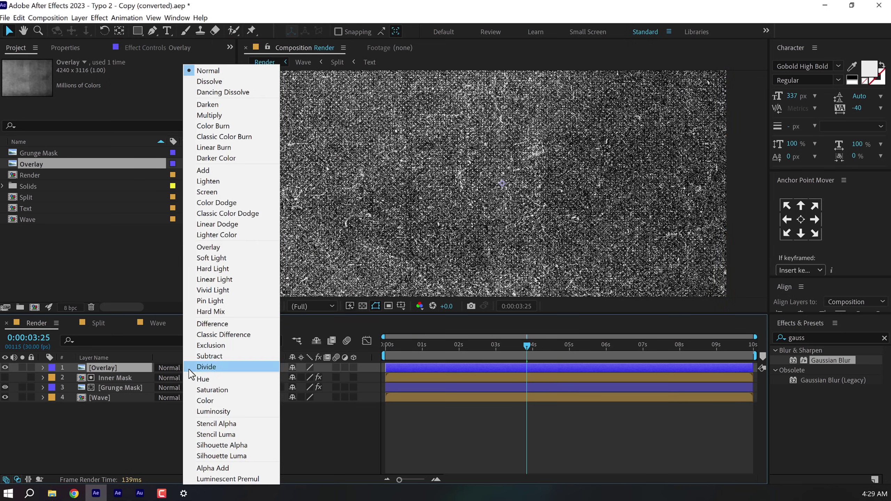
click(241, 193)
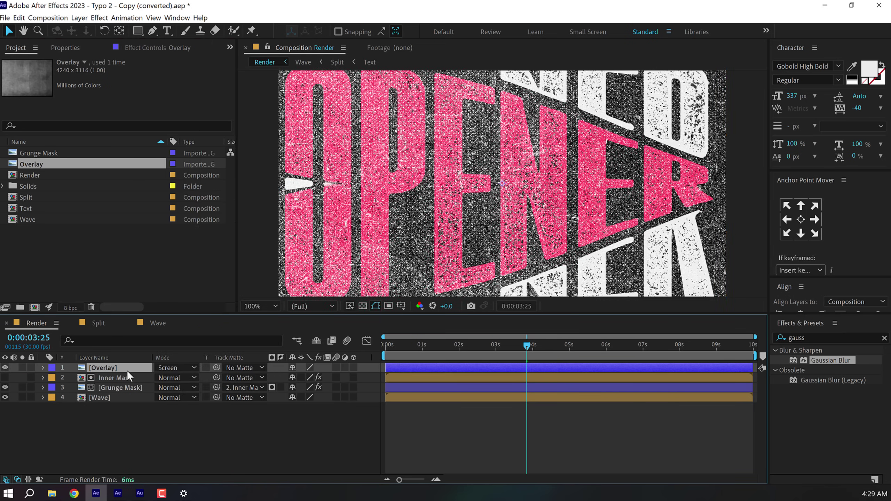
Set the Overlay layer's opacity to 20% and deselect all layers.
key(t)
click(299, 378)
text(20)
key(Return)
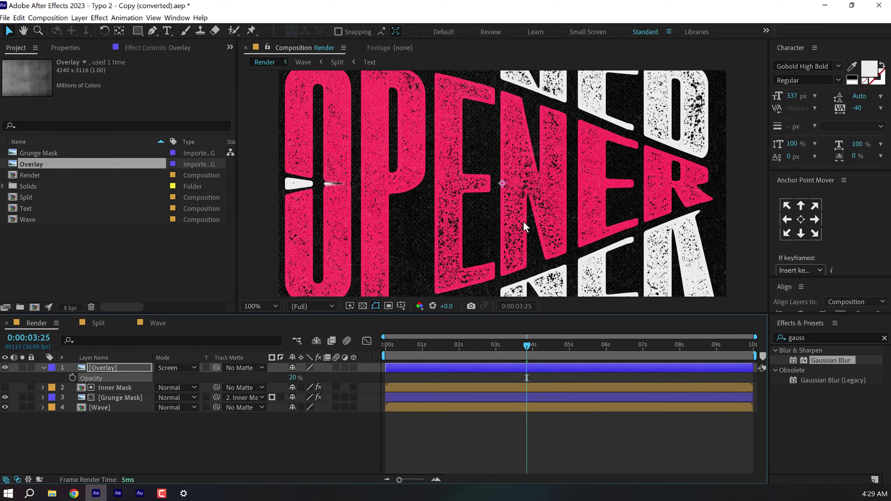
click(44, 368)
click(99, 428)
scroll(442, 249, down, 2)
scroll(407, 255, up, 2)
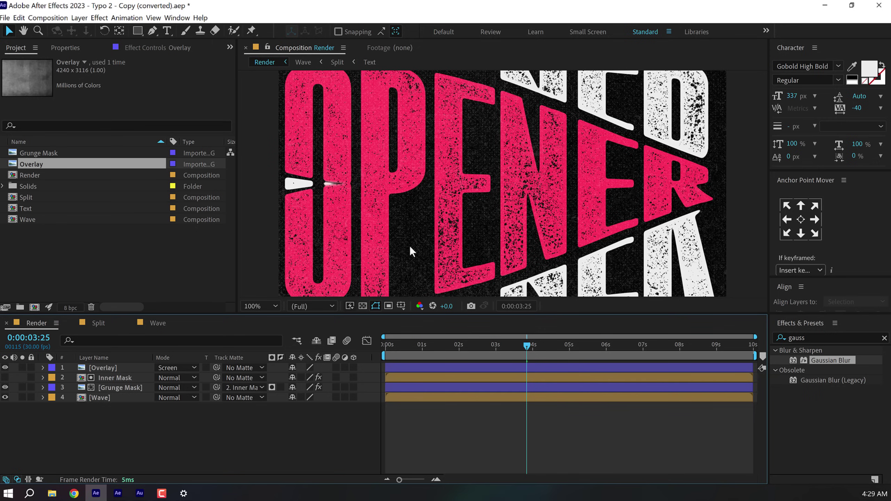
Enlarge the composition viewer and scrub the playhead to about 0:00:03:29 to review the wave.
drag(279, 316, 278, 357)
drag(364, 278, 381, 288)
drag(436, 390, 497, 398)
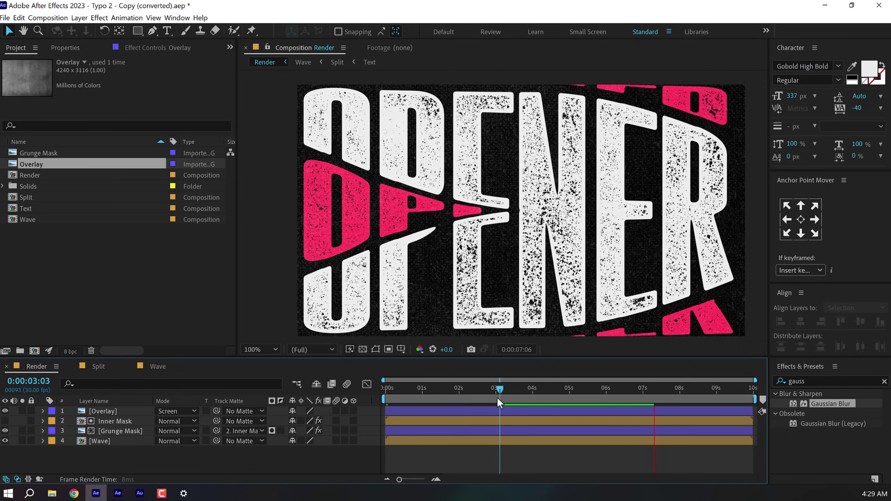
drag(497, 397, 530, 396)
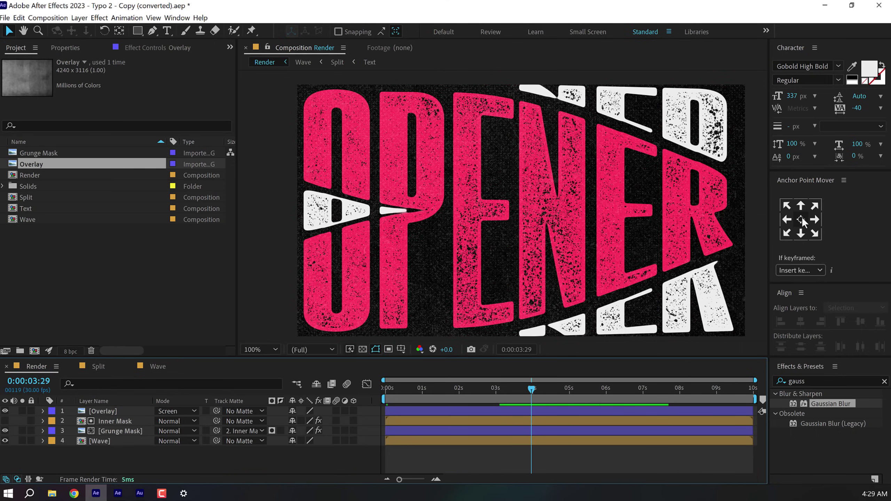